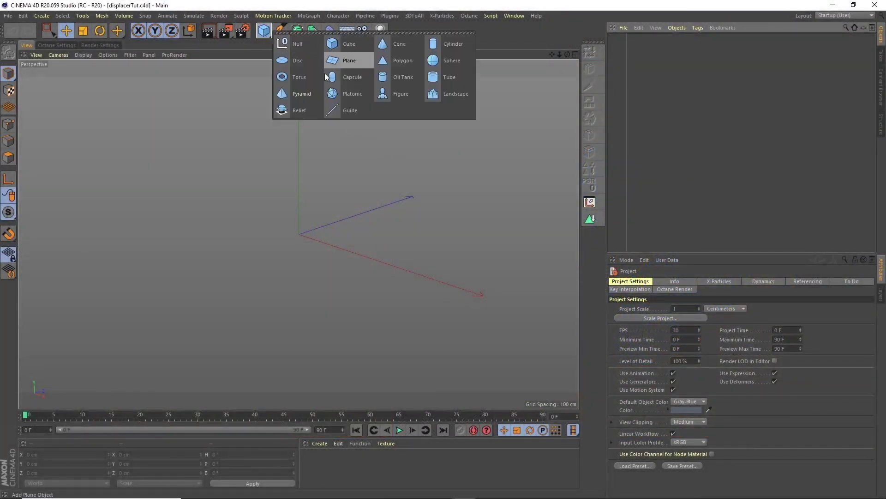
Step: Add a torus and display it with Gouraud Shading (Lines)
left_click_drag(264, 30, 322, 76)
mouse_move(356, 228)
left_mouse_down("alt")
mouse_move(348, 179)
mouse_move(346, 206)
left_mouse_up("alt")
left_click(85, 55)
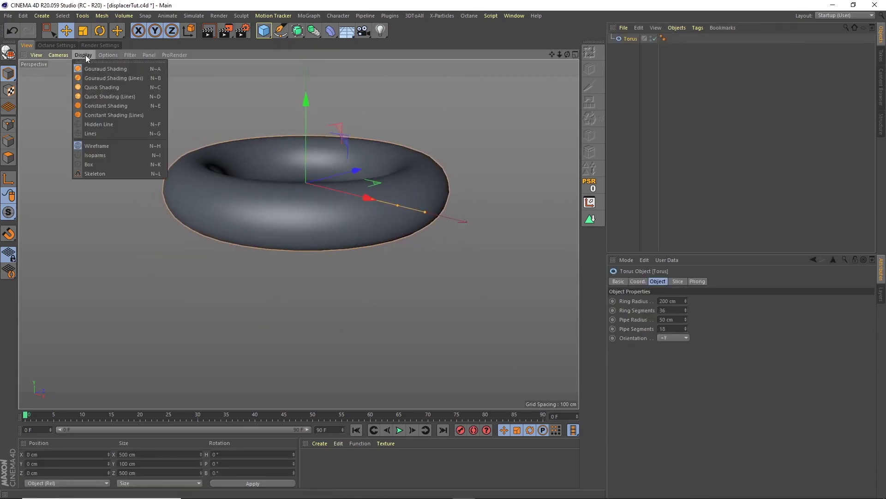
left_click(97, 78)
mouse_move(305, 157)
left_mouse_down("alt")
mouse_move(311, 179)
mouse_move(333, 156)
left_mouse_up("alt")
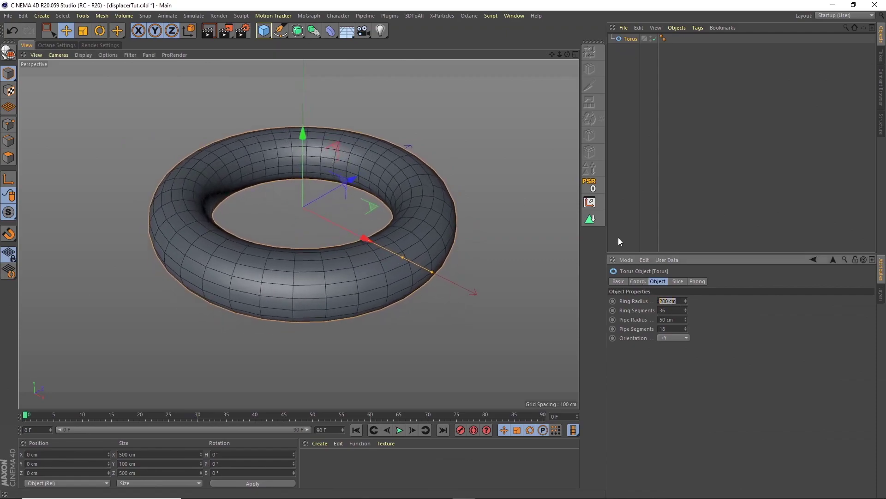
type("160")
Step: Set the torus ring radius to 160 cm and pipe radius to 70 cm
key("Tab")
key("Tab")
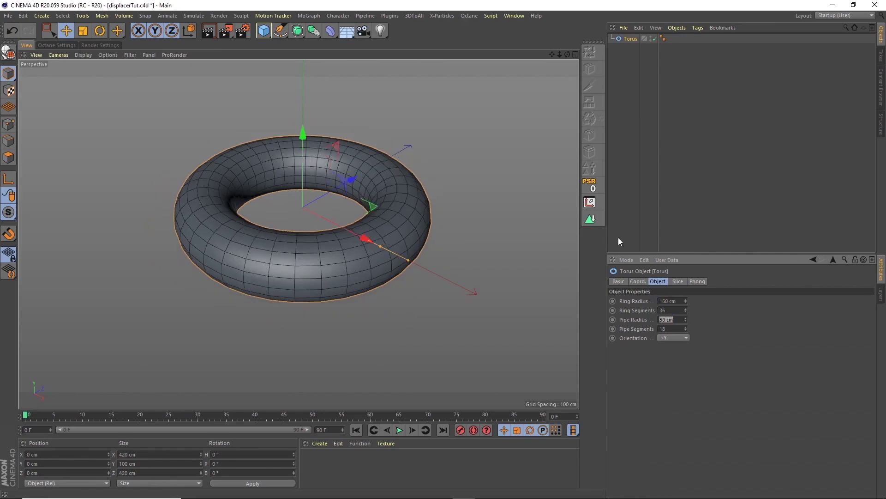
type("70")
key("Return")
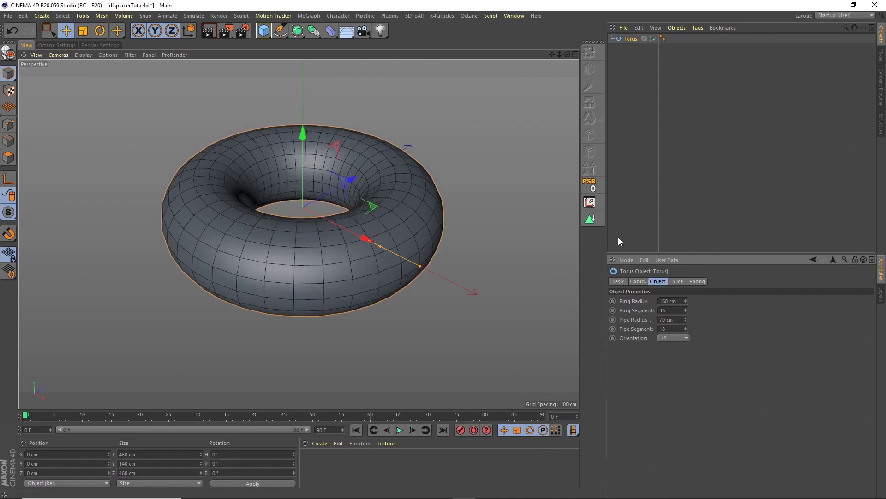
left_click_drag(317, 188, 328, 185, "alt")
left_click_drag(323, 231, 325, 211)
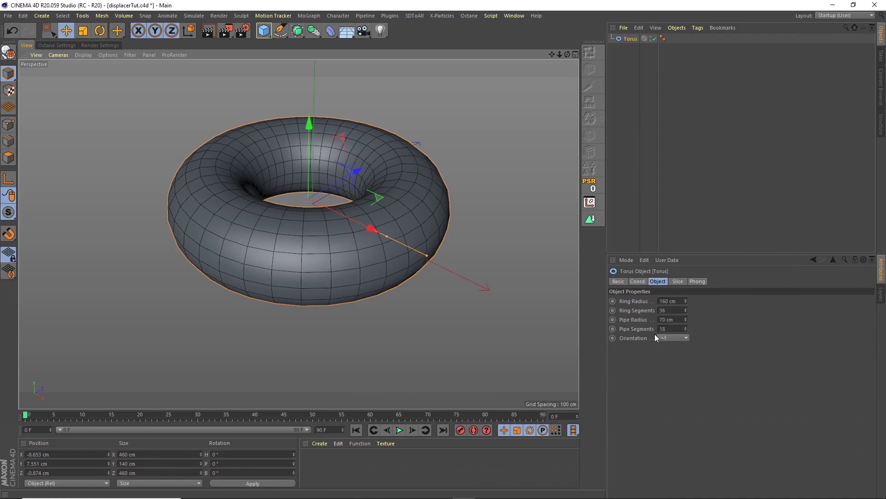
Step: Nest the torus under a Subdivision Surface with 80 ring and 20 pipe segments
left_click(299, 34)
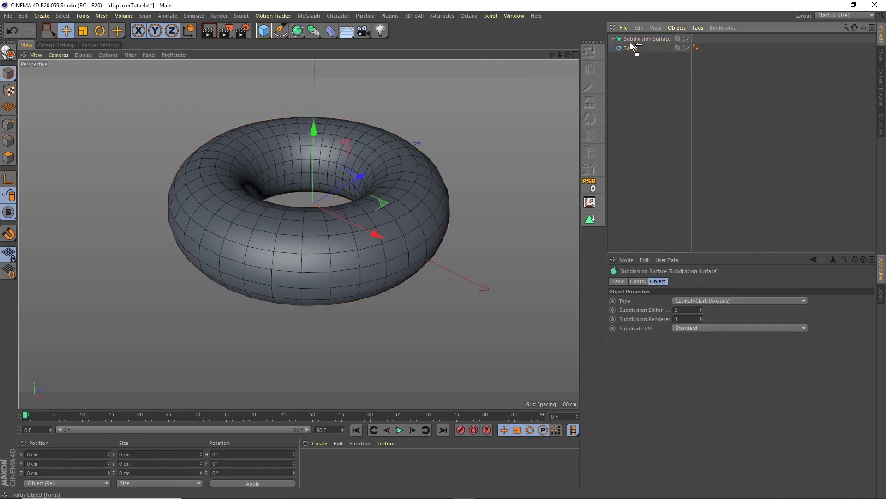
left_click_drag(631, 48, 641, 40)
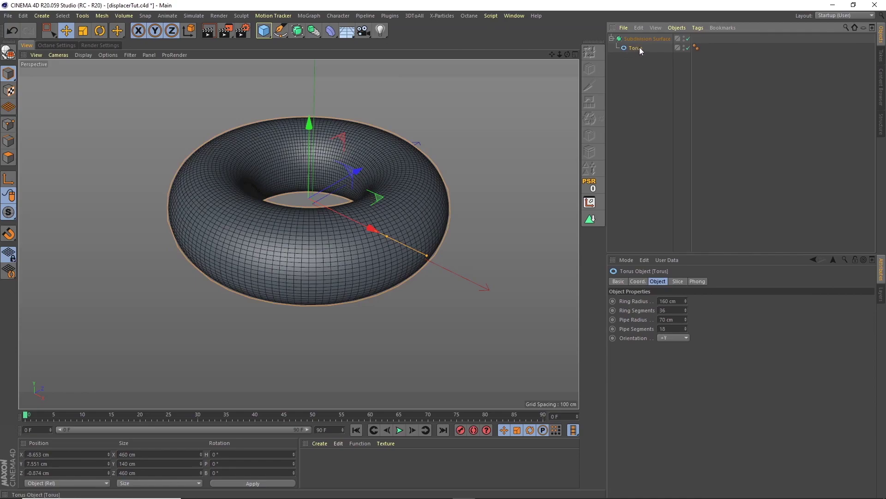
left_click(662, 311)
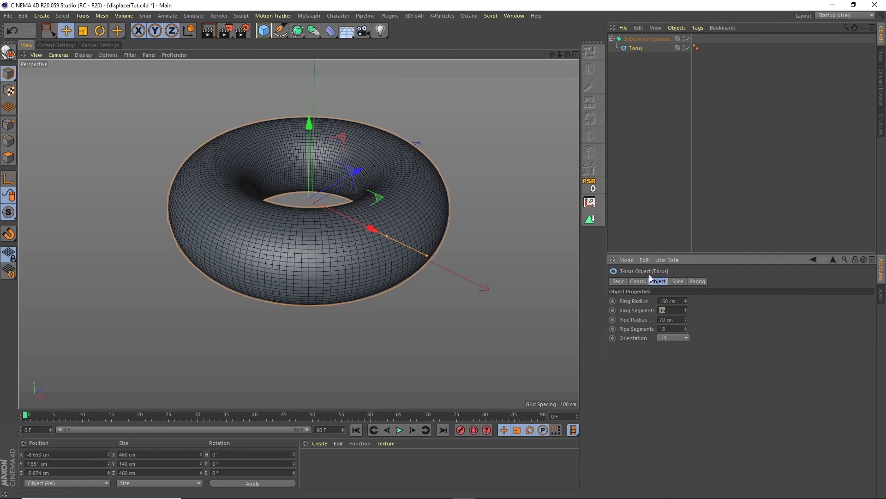
type("80")
key("Tab")
key("Tab")
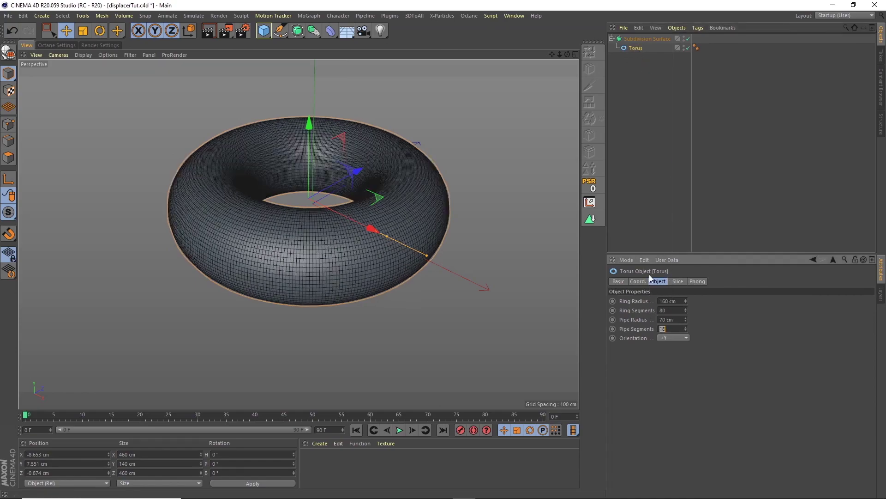
type("20")
key("Return")
Step: Toggle subdivision off and back on to compare against the base mesh
left_click(688, 39)
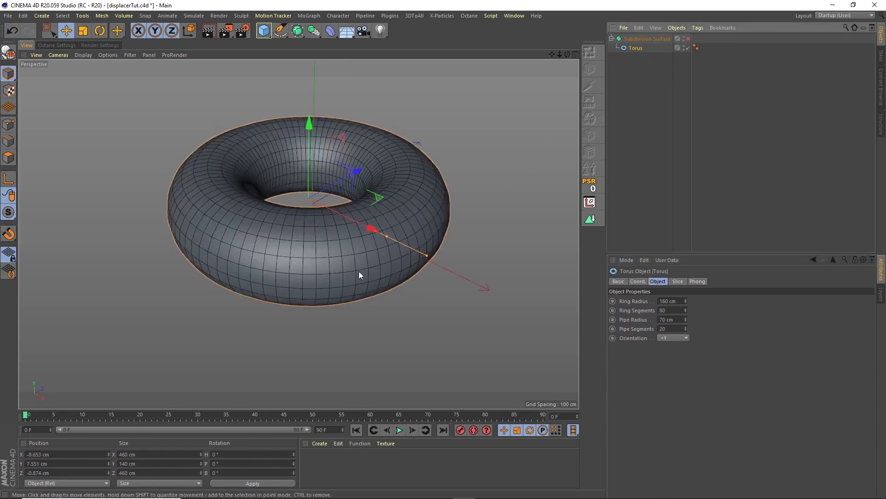
left_click(687, 40)
left_click(687, 39)
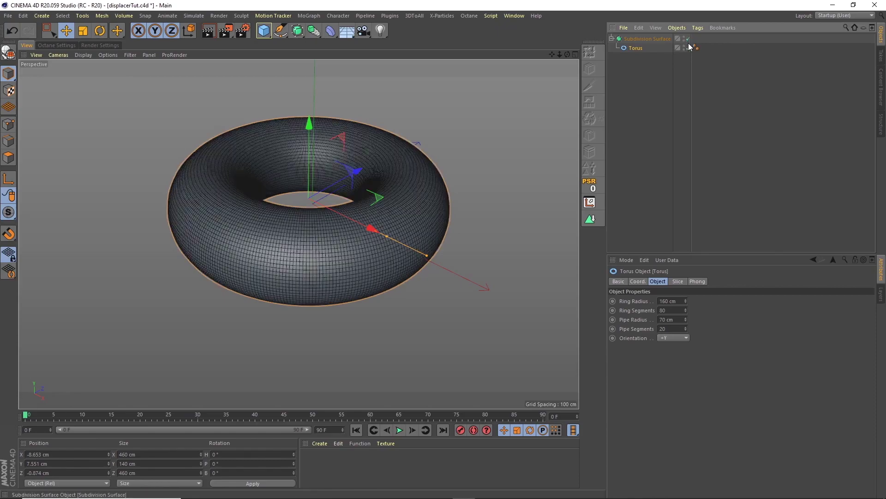
Step: Group the Subdivision Surface under a new null named 'Displacer'
left_click(646, 39)
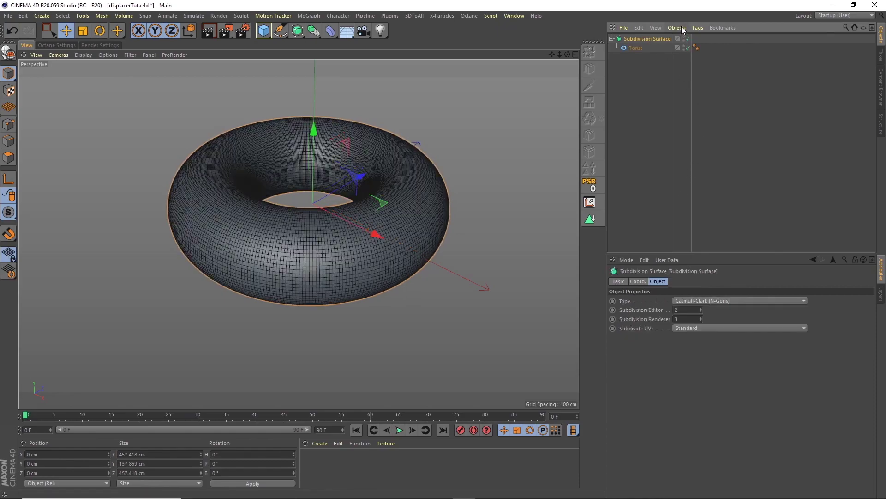
left_click(678, 28)
left_click(694, 144)
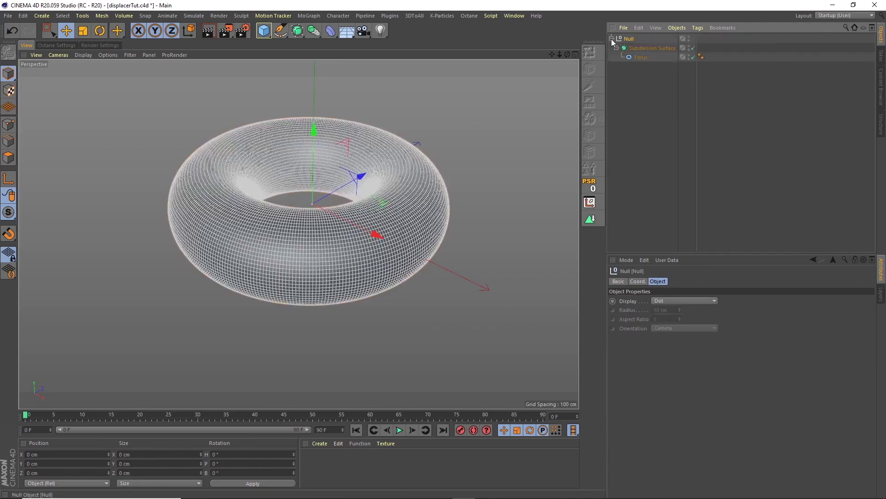
double_click(630, 39)
type("displacer")
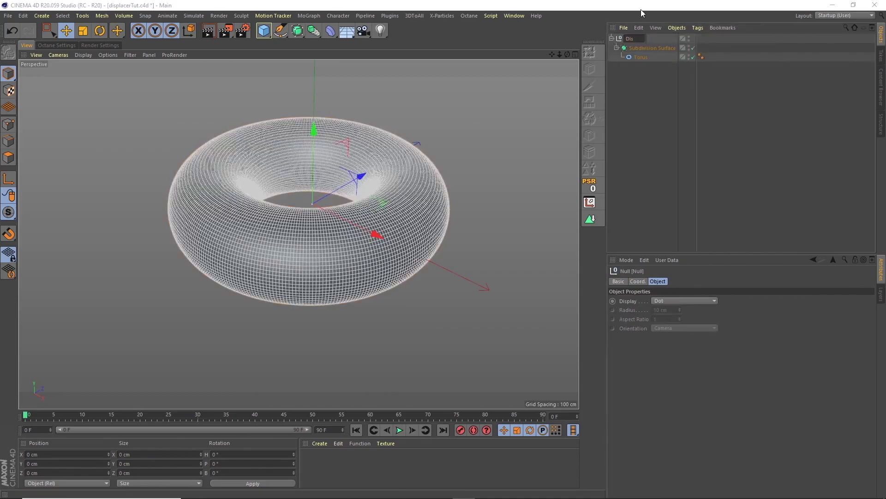
key("Return")
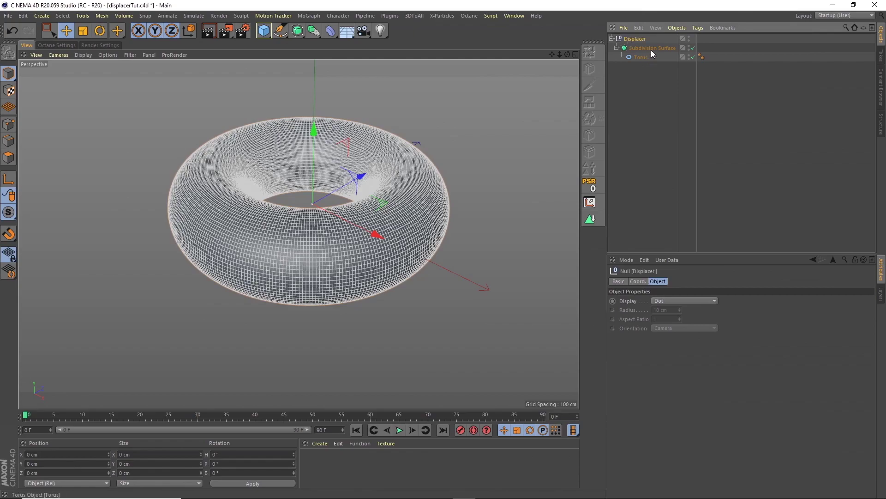
Step: Rename the subdivision object 'SubD' and the null 'Displacer Torus'
double_click(652, 48)
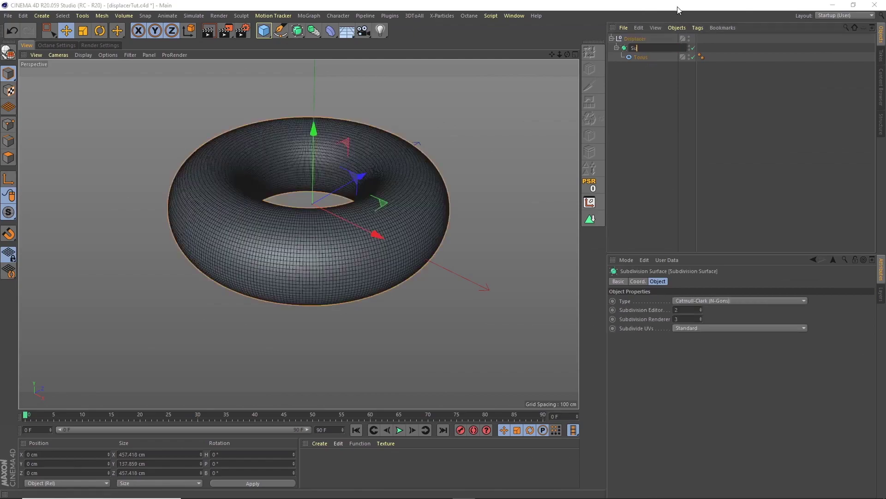
key("Escape")
type("SubD")
left_click(636, 38)
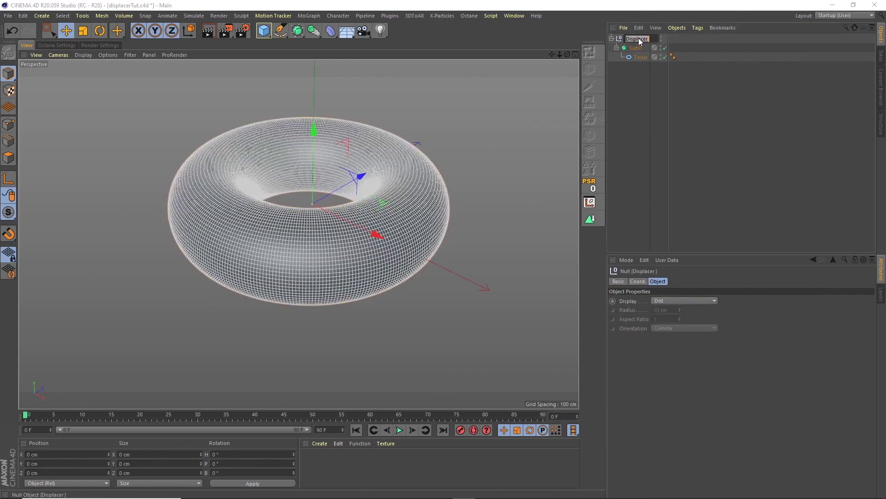
type("Turus")
key("Return")
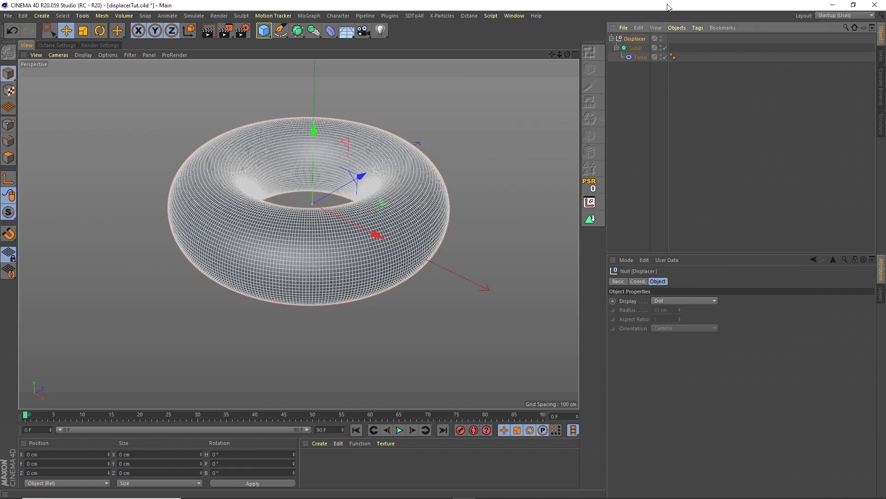
Step: Place a Displacer deformer inside Displacer Torus and load a Noise shader into it
left_click(617, 48)
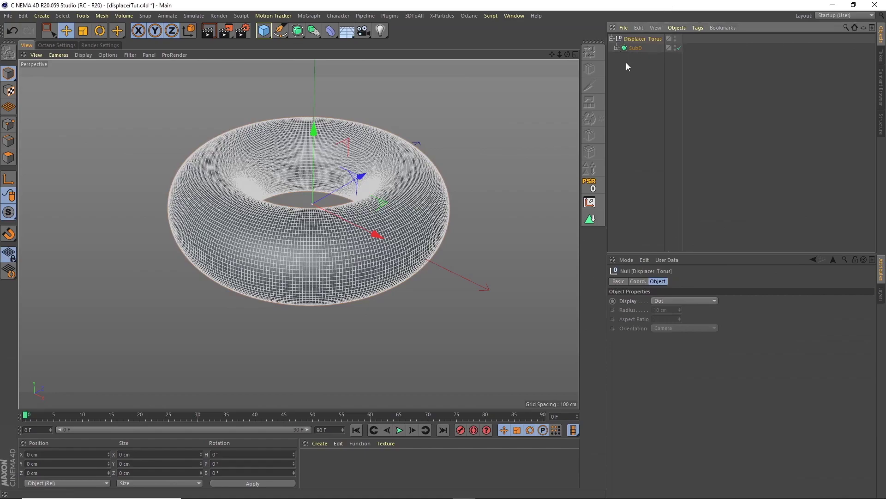
left_click(627, 63)
left_click(330, 30)
left_click(372, 140)
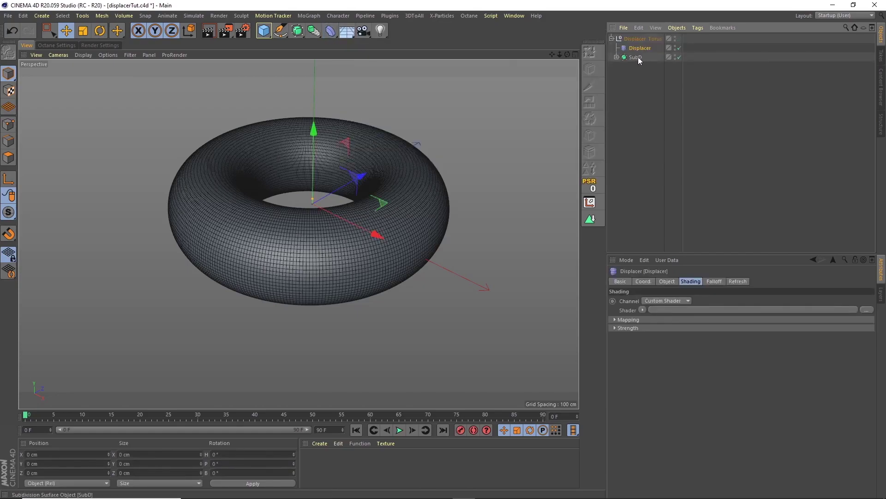
left_click_drag(637, 55, 643, 62)
left_click(643, 309)
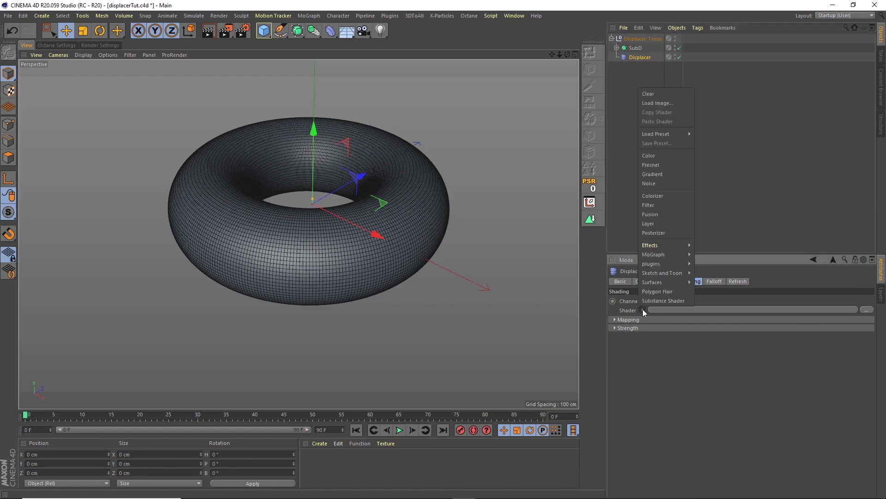
left_click(654, 183)
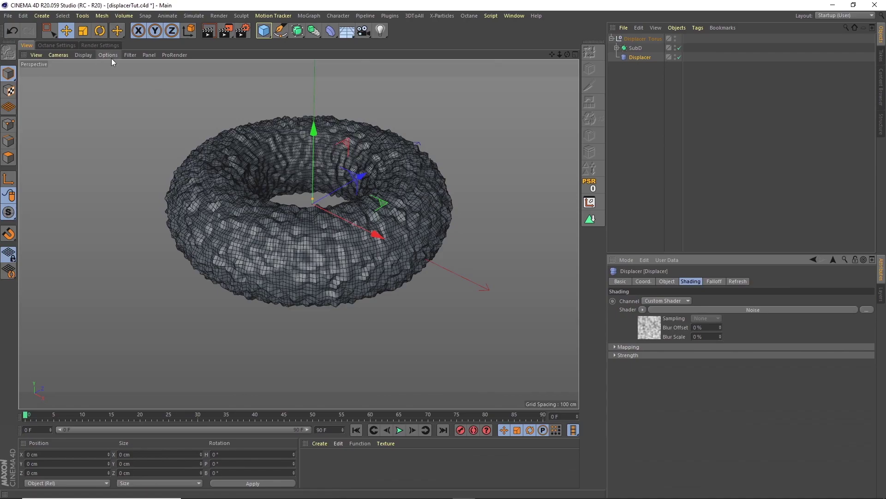
Step: Switch the viewport to plain Gouraud shading and show the Noise shader's properties
left_click(84, 54)
left_click(101, 71)
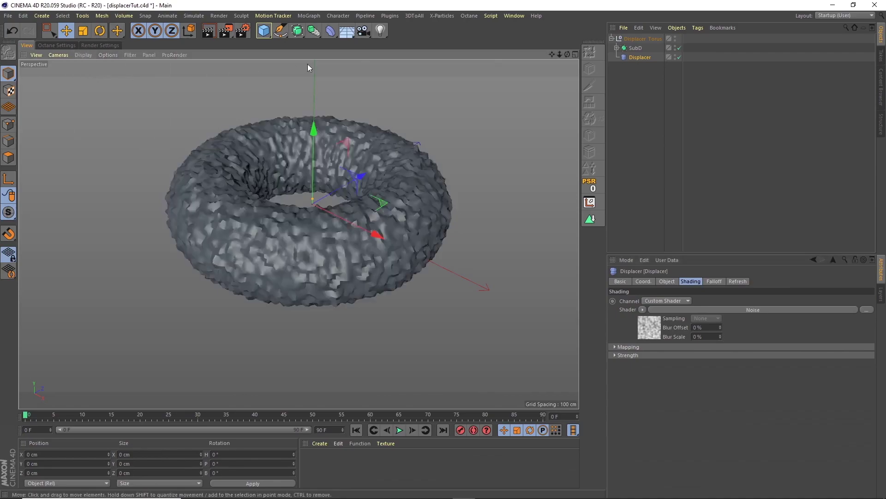
left_click(686, 310)
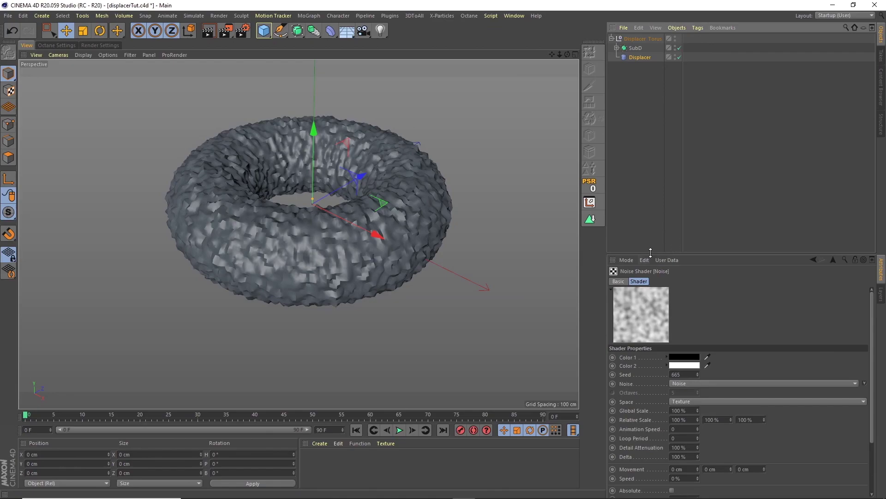
left_click_drag(651, 254, 645, 156)
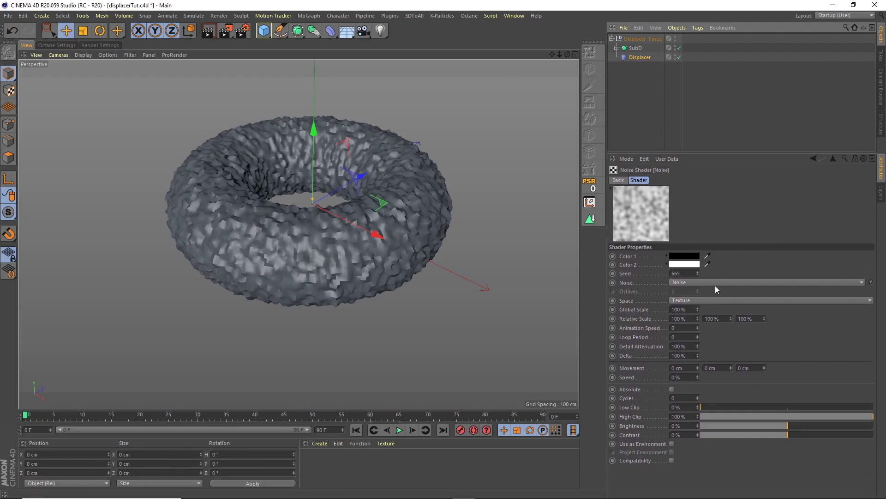
Step: Change the noise type to Voronoi 1 after briefly trying Nutous
left_click(686, 283)
left_click(684, 351)
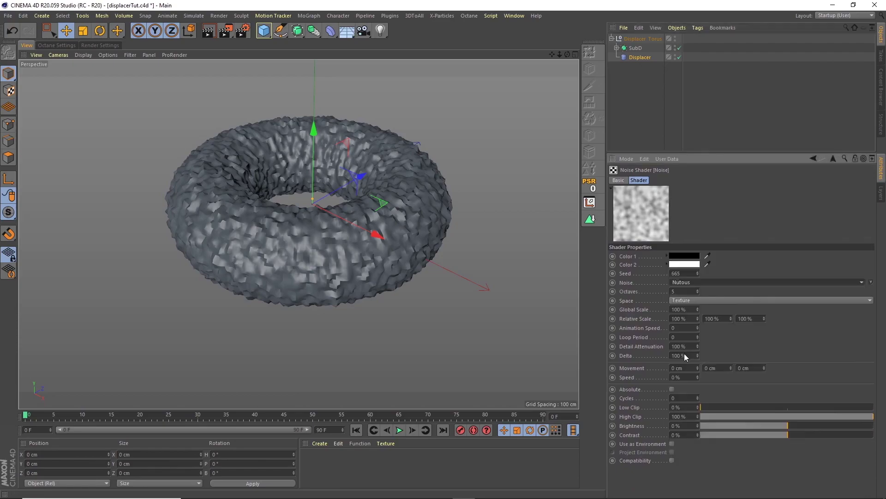
left_click(685, 284)
left_click(685, 348)
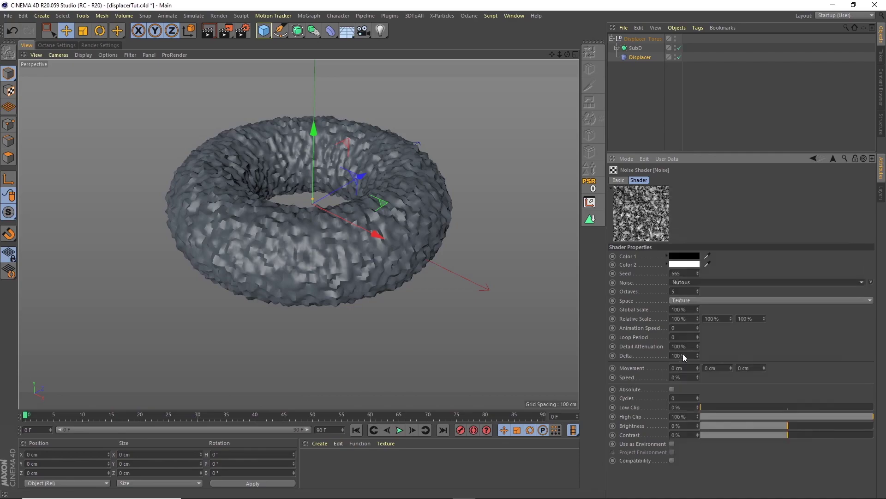
left_click(691, 283)
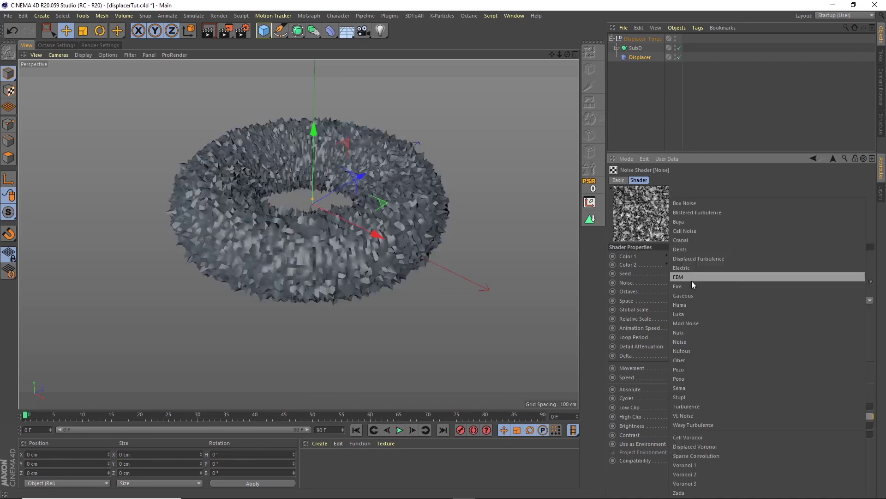
left_click(691, 464)
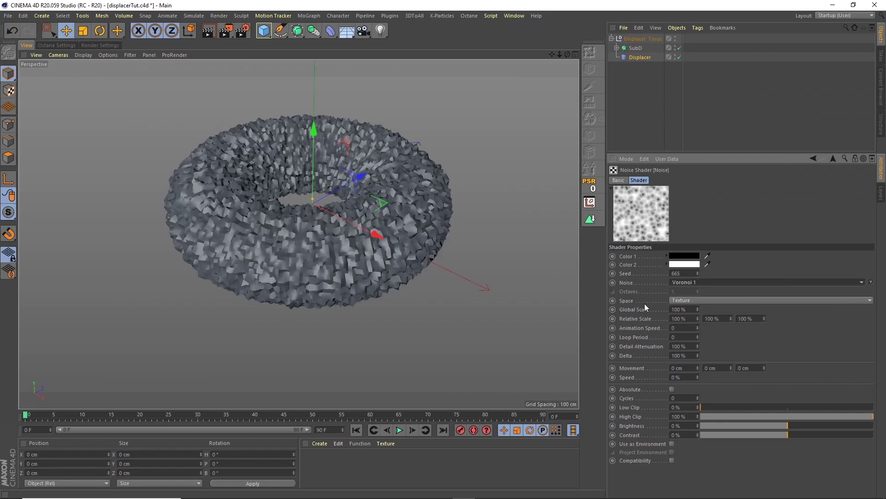
Step: Set the Voronoi noise global scale to 500% and contrast to 100%
left_click(691, 311)
type("500")
key("Return")
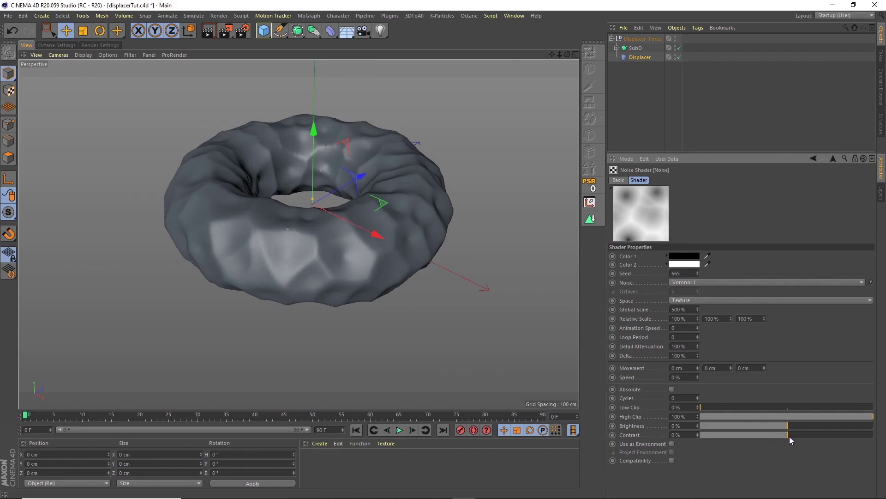
left_click_drag(788, 436, 879, 412)
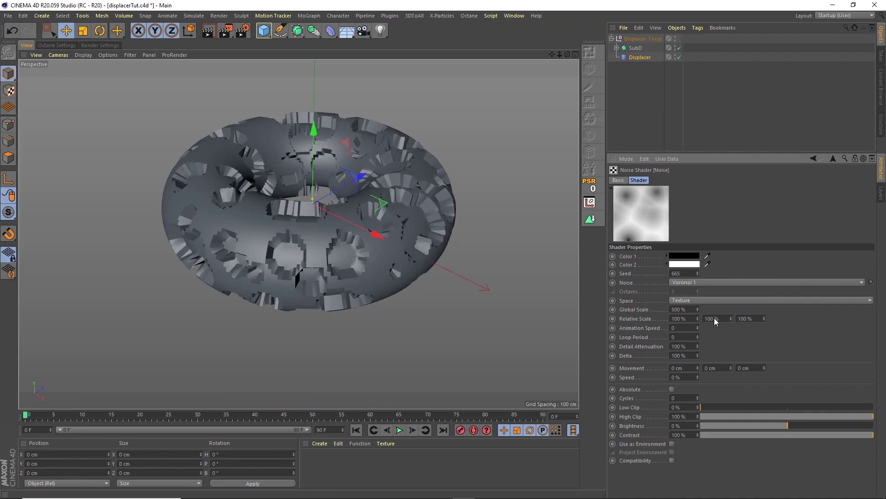
left_click_drag(411, 170, 418, 182, "alt")
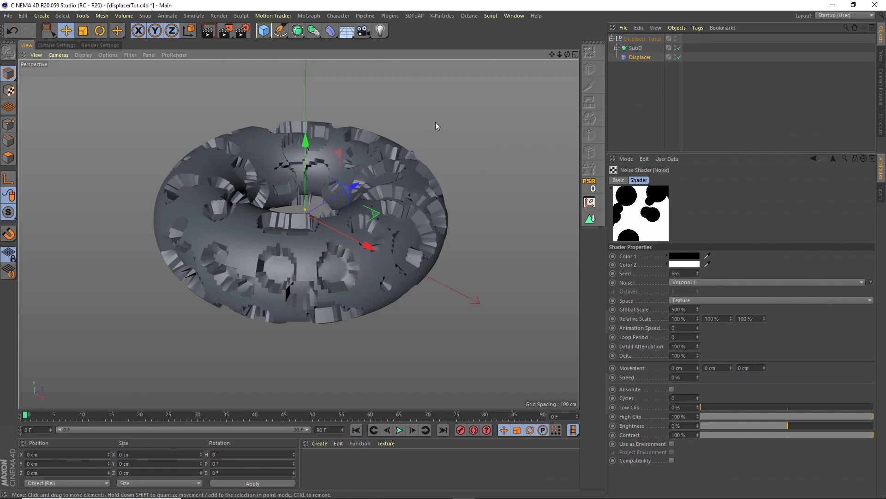
Step: Add a Smoothing deformer to Displacer Torus, placed after the Displacer
left_click(330, 29)
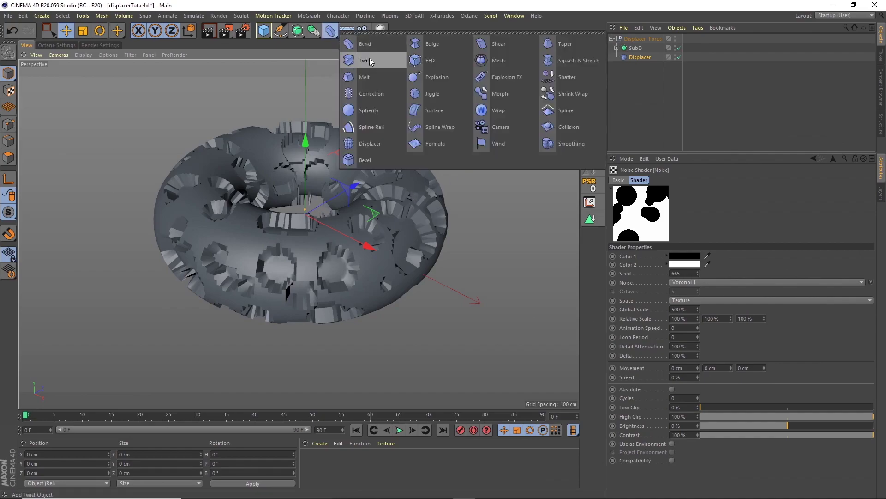
left_click(548, 142)
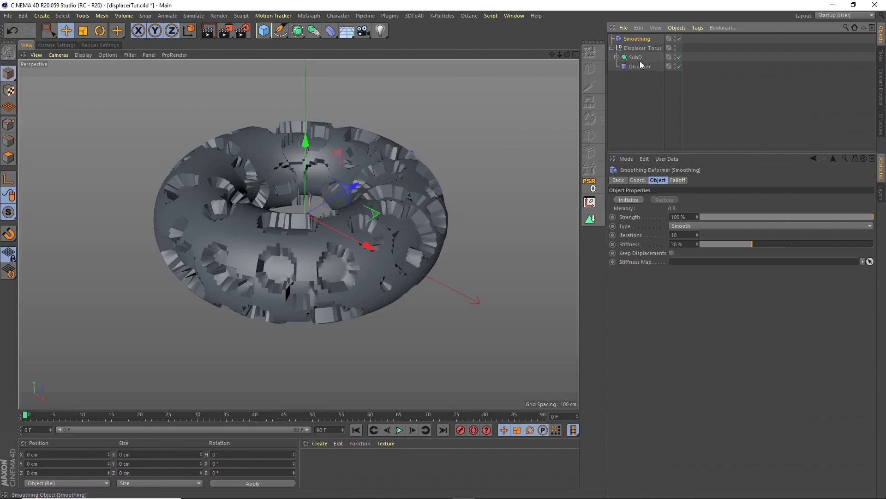
left_click_drag(637, 39, 640, 64)
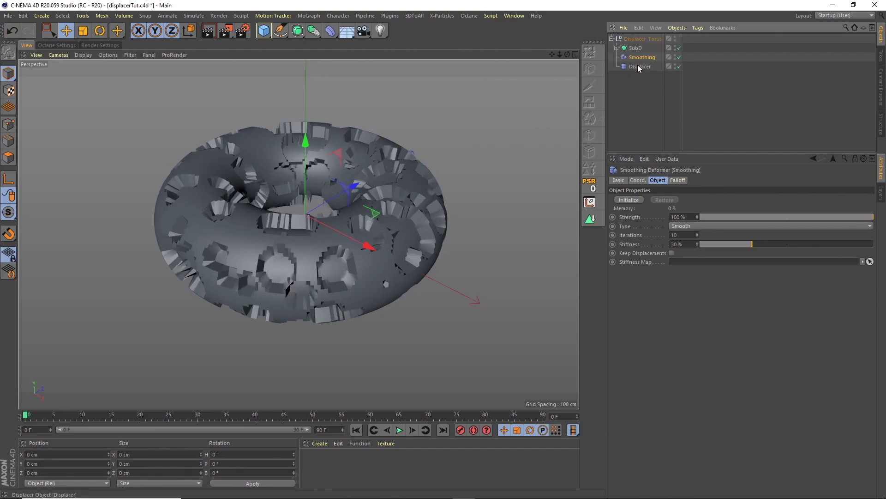
left_click_drag(641, 57, 641, 70)
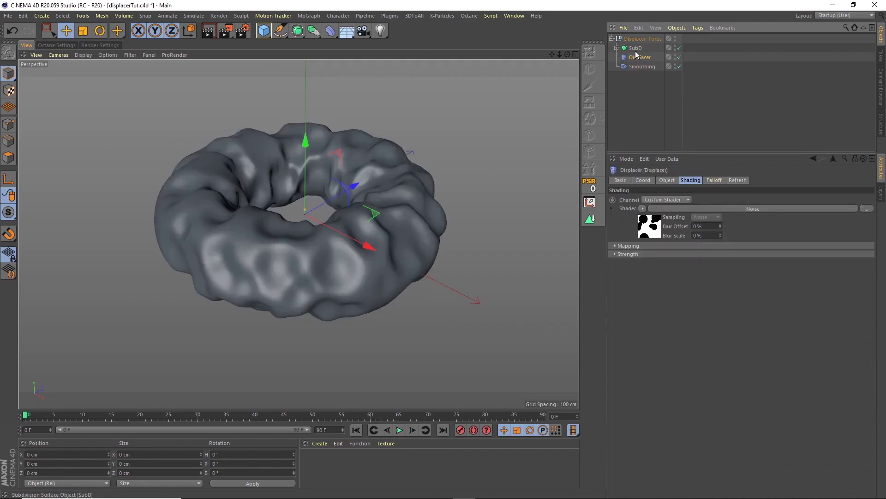
Step: Check SubD and Displacer, then set Smoothing stiffness to about 50%
left_click(635, 49)
left_click(638, 57)
left_click(641, 66)
left_click(757, 244)
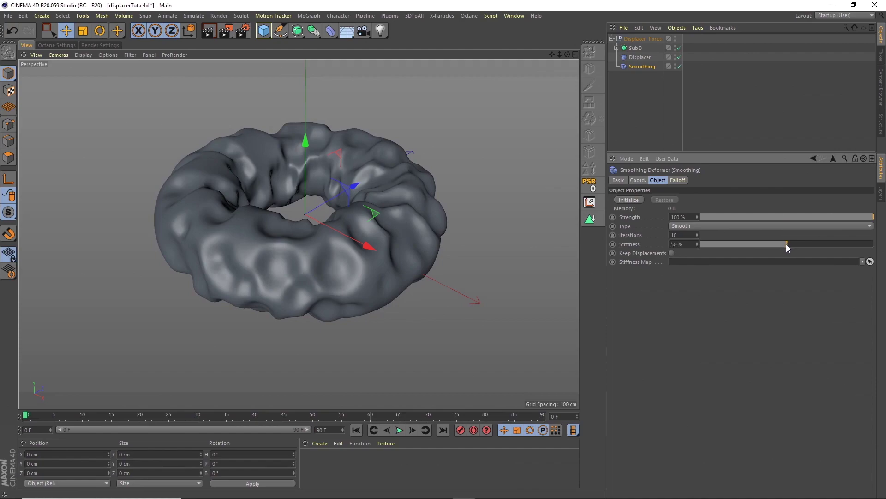
Step: Set SubD's Subdivision Editor to 3 and preview the animation playback
left_click(644, 114)
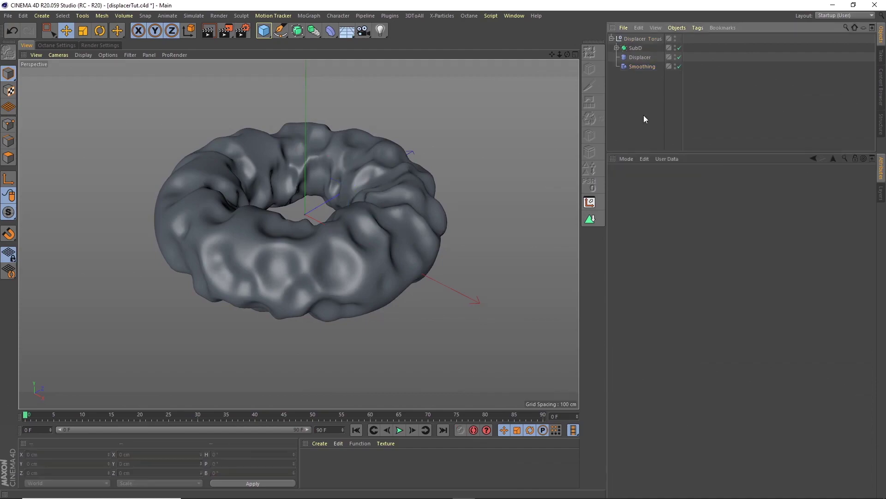
left_click(636, 48)
left_click(684, 208)
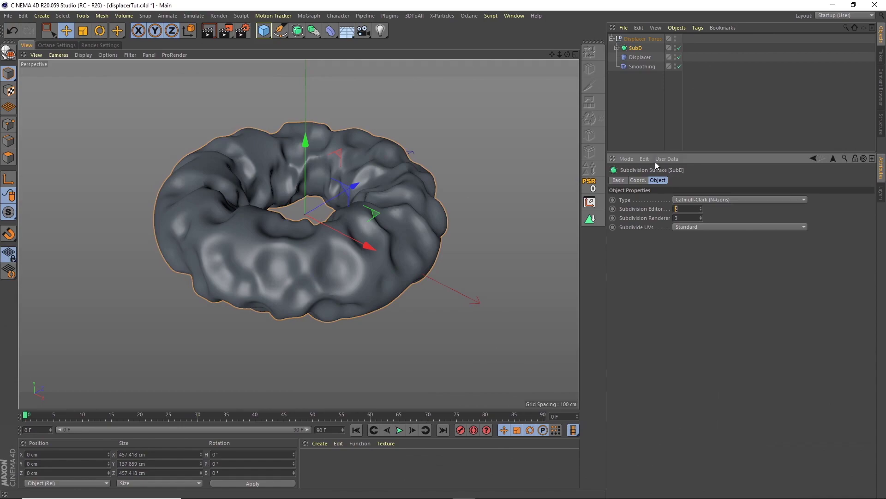
type("3")
key("Return")
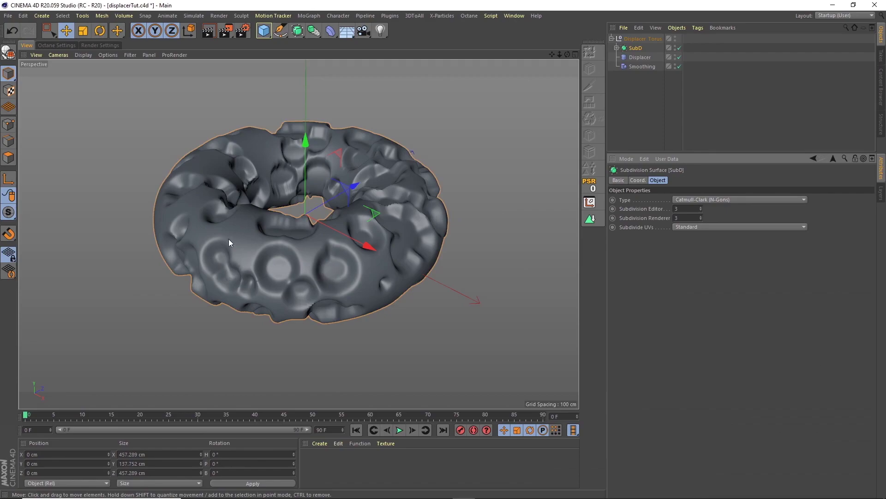
left_click(400, 429)
left_click(401, 430)
Step: Set the render settings frame rate to 25 fps
left_click(89, 55)
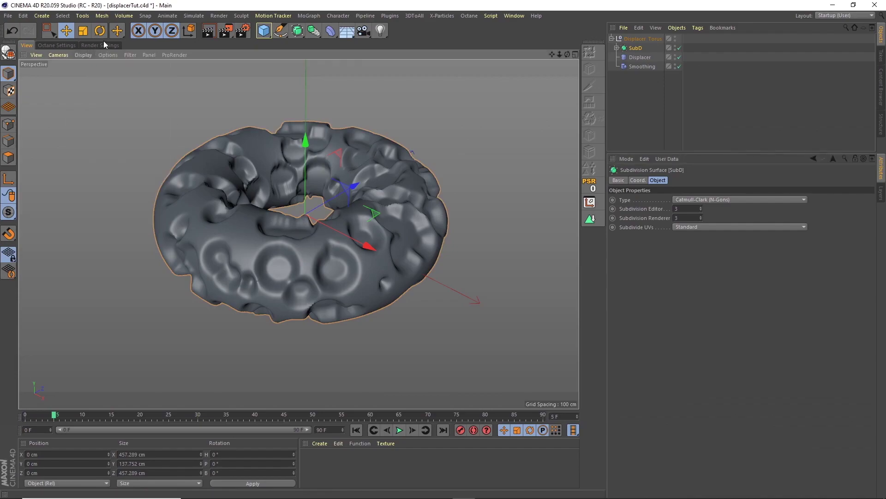
left_click(104, 45)
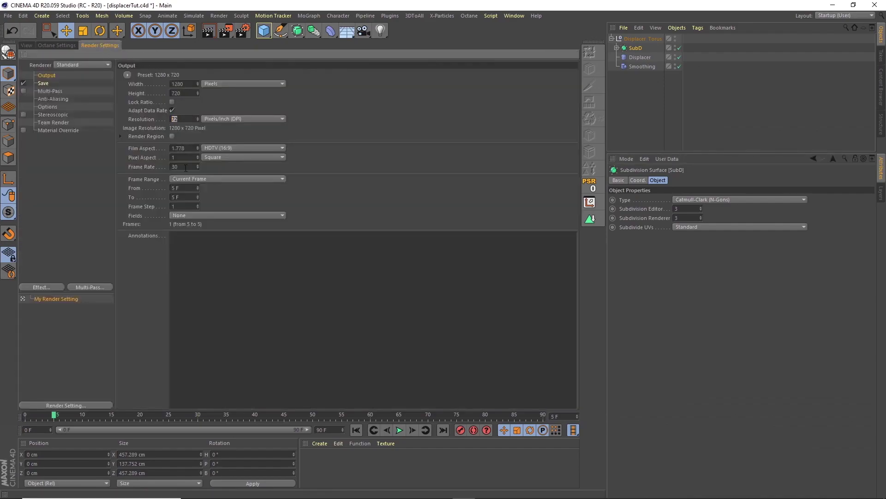
type("25")
key("Return")
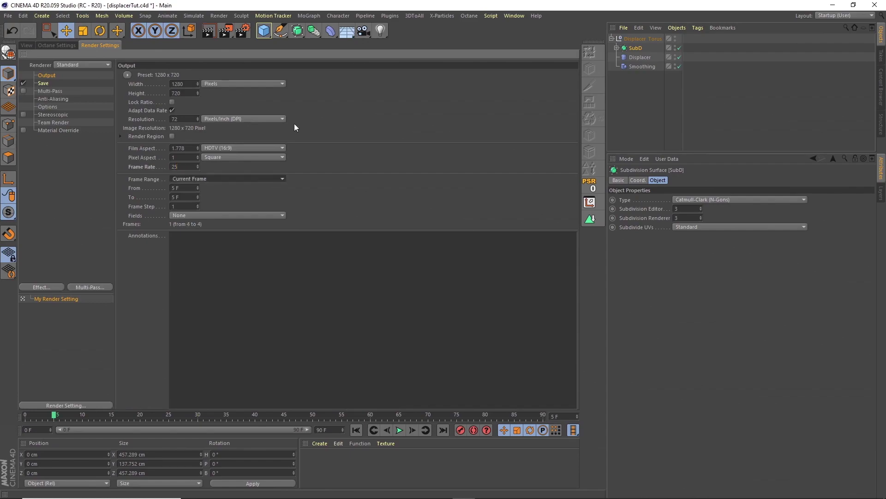
left_click(31, 45)
Step: Set the project FPS to 25 and Maximum Time to 100 F
left_click(23, 15)
left_click(54, 131)
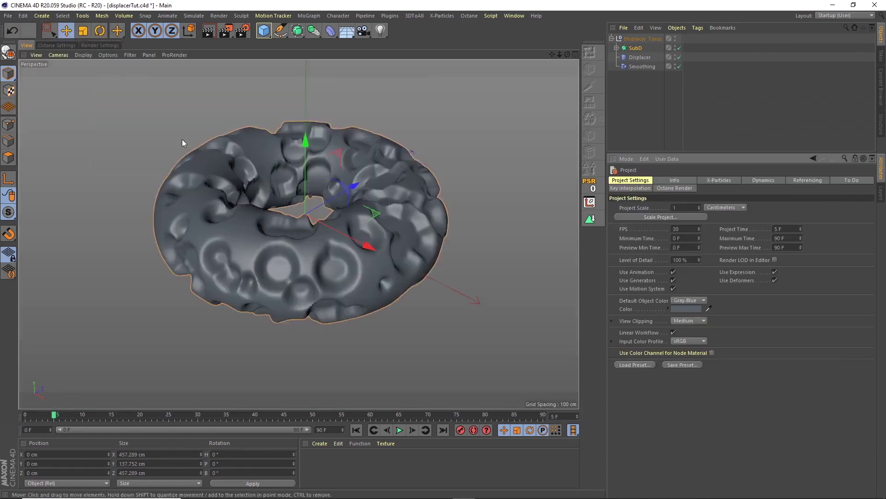
type("25")
key("Tab")
key("Tab")
key("Tab")
type("100")
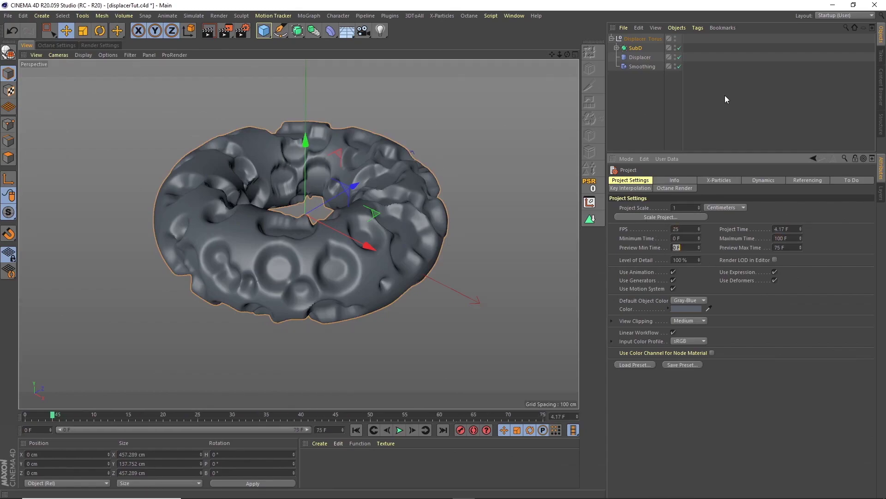
key("Tab")
key("Tab")
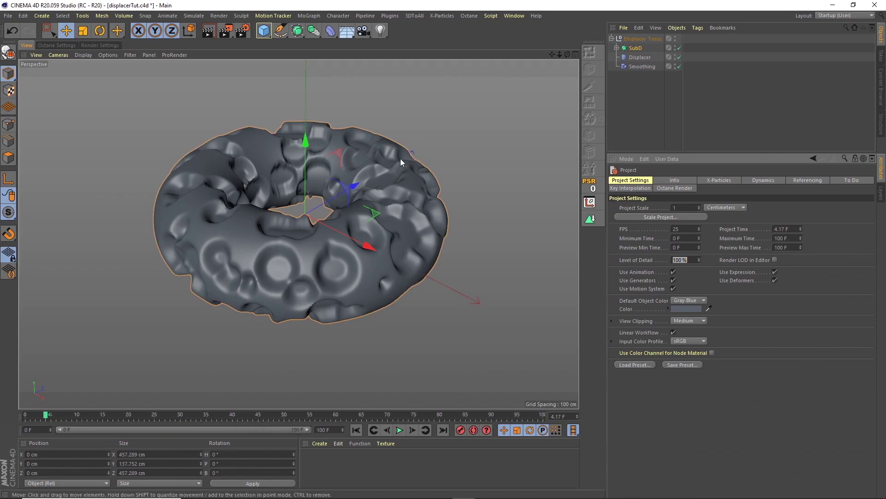
Step: Set the Displacer's Noise shader Loop Period to 4
left_click(498, 337)
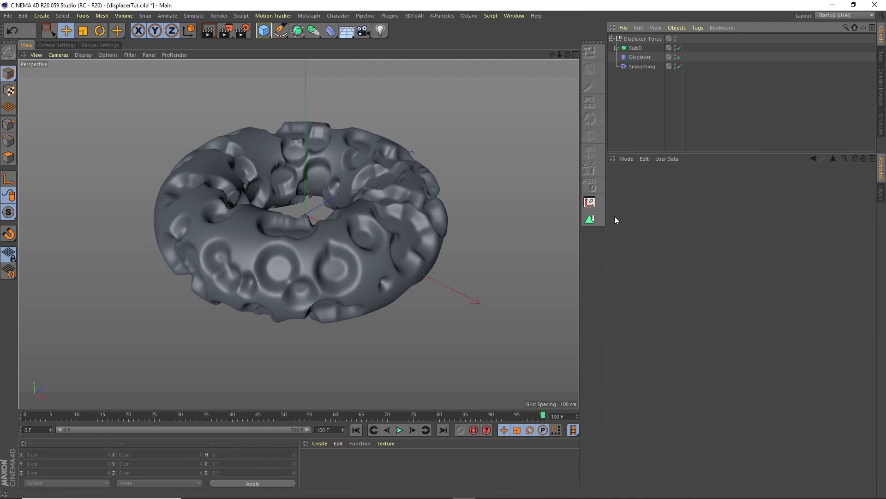
left_click(640, 57)
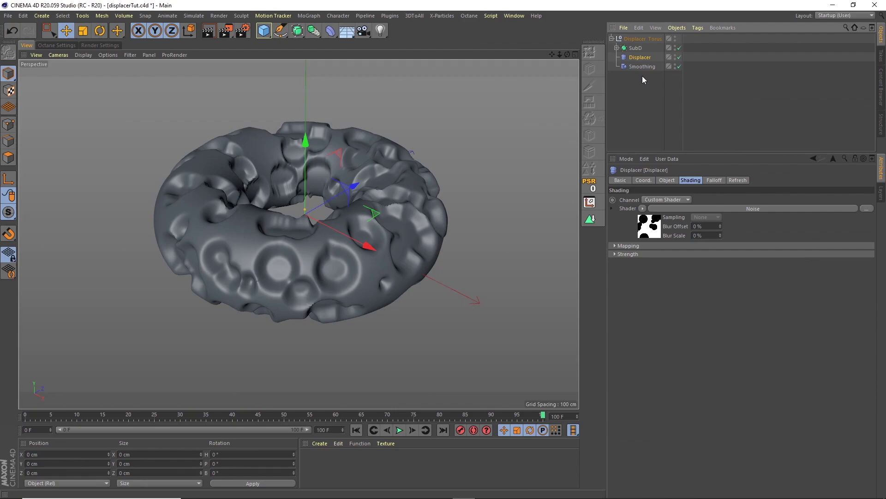
left_click(655, 235)
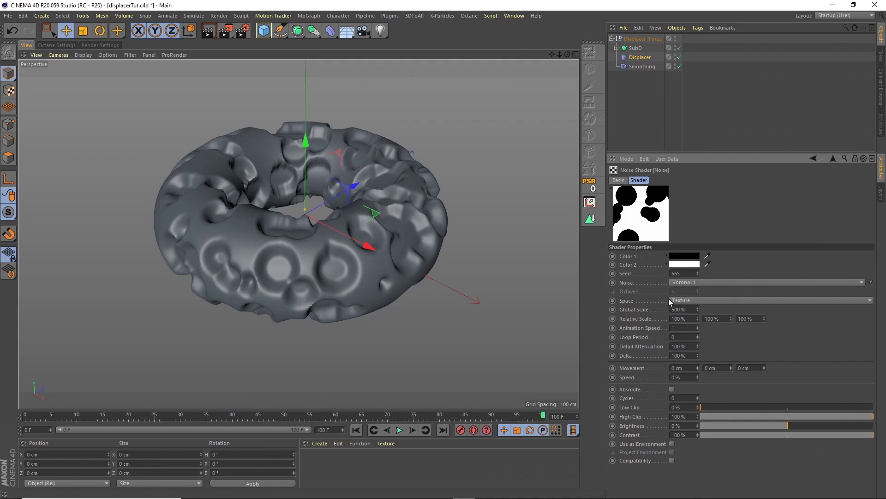
left_click(674, 338)
type("4")
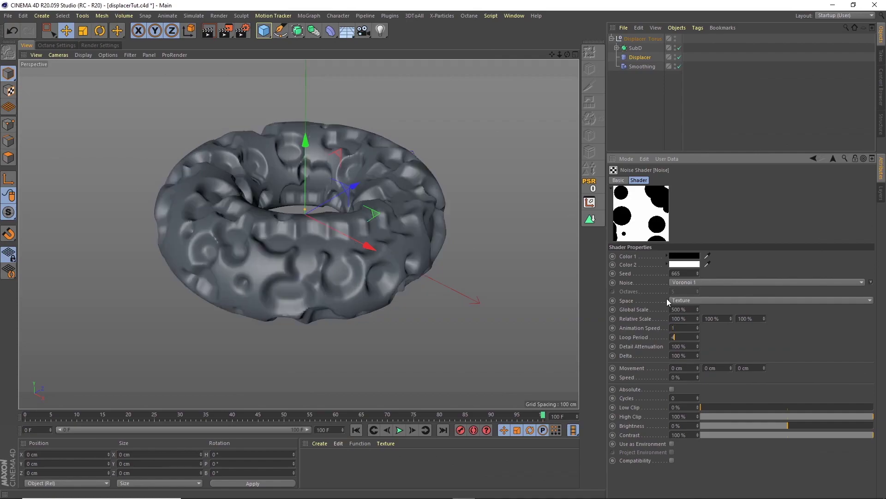
key("Tab")
left_click(681, 338)
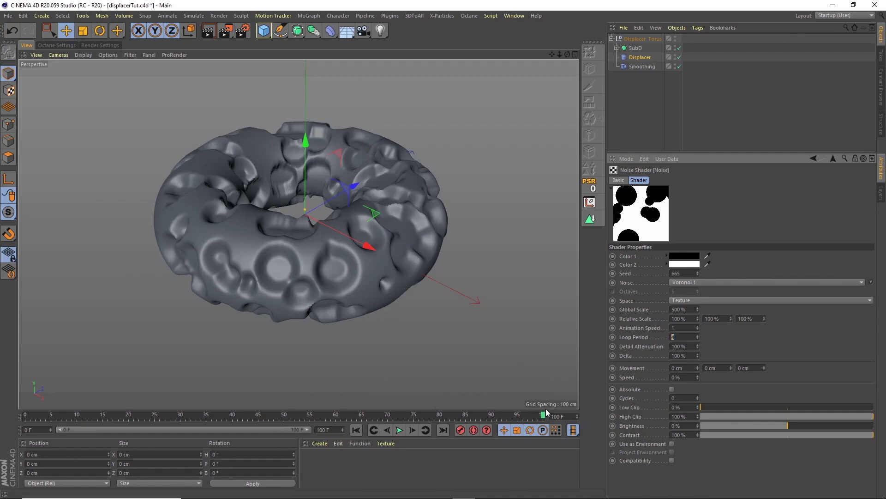
type("4")
Step: Play and stop the timeline to preview the animated Voronoi relief loop
left_click(399, 430)
left_click(399, 430)
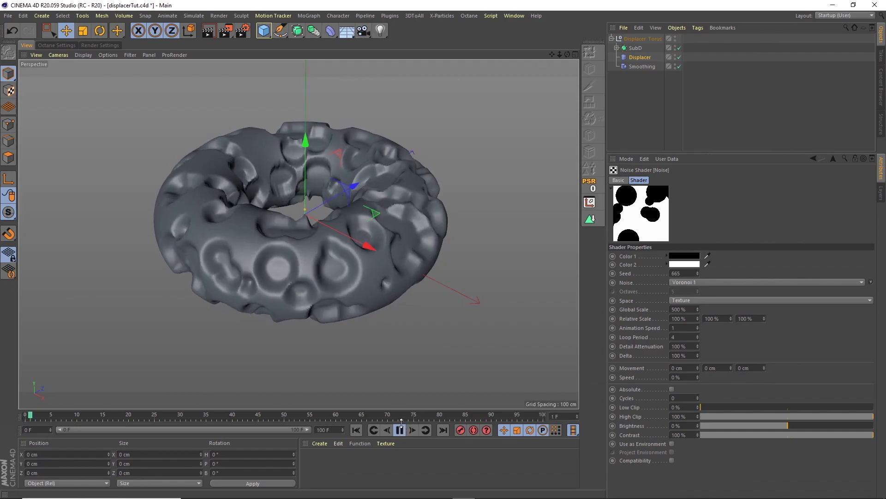
left_click(400, 430)
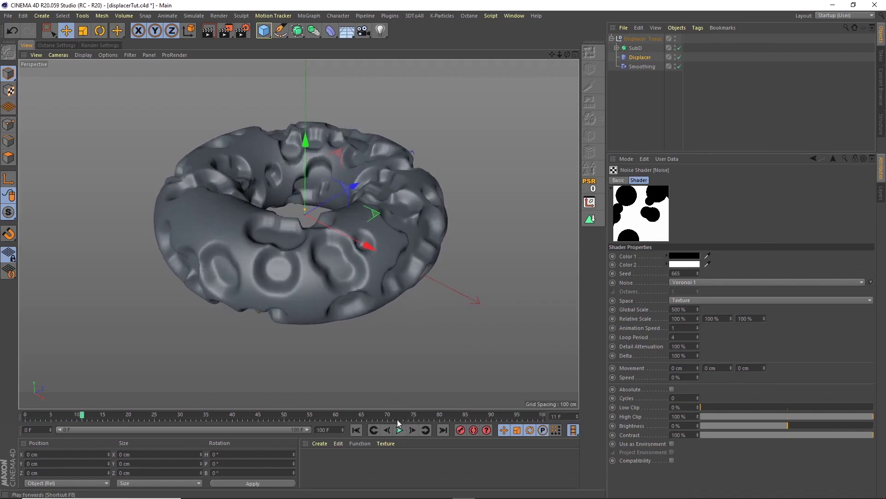
Step: Raise the SubD object's Subdivision Editor level to 3 and select the Displacer
left_click(635, 47)
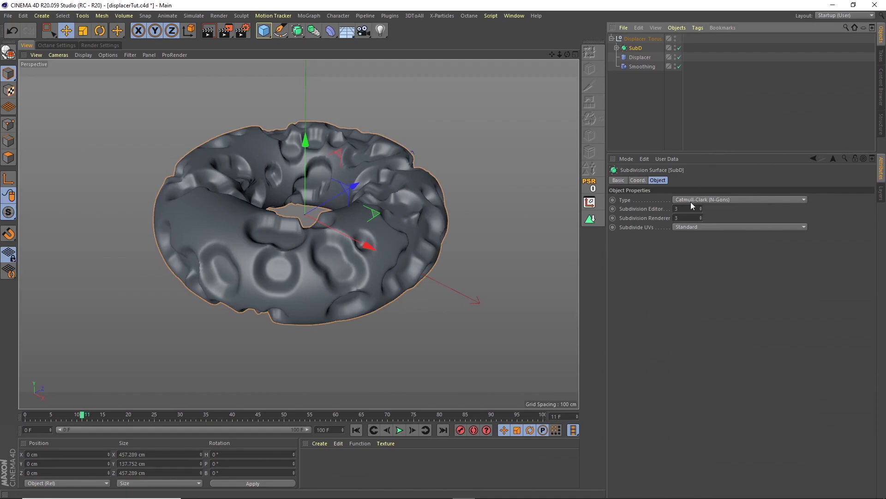
left_click(400, 431)
left_click(400, 430)
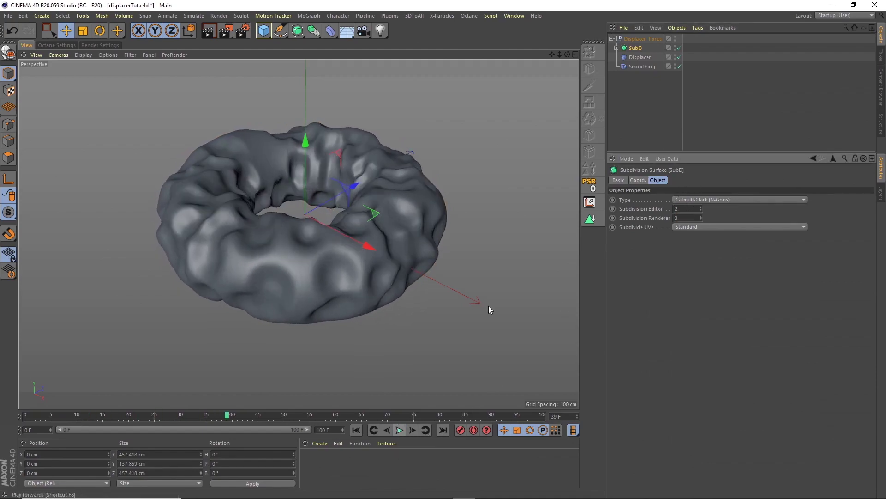
type("3")
key("Tab")
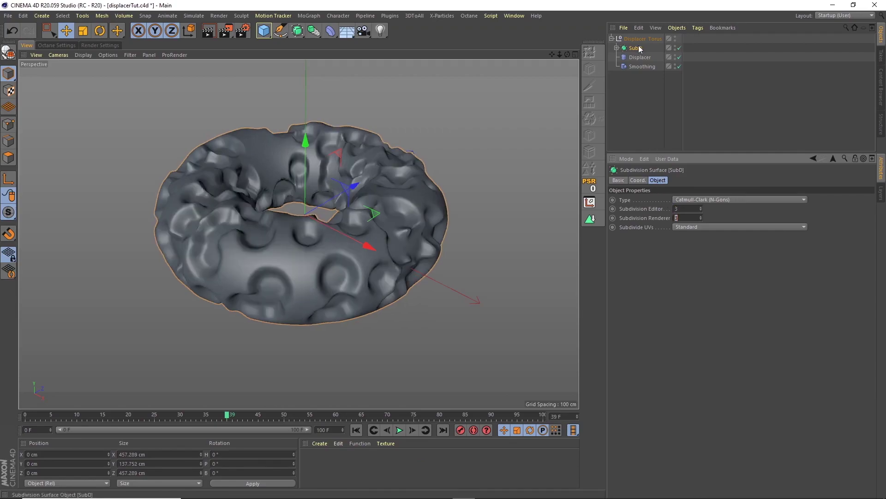
left_click(636, 56)
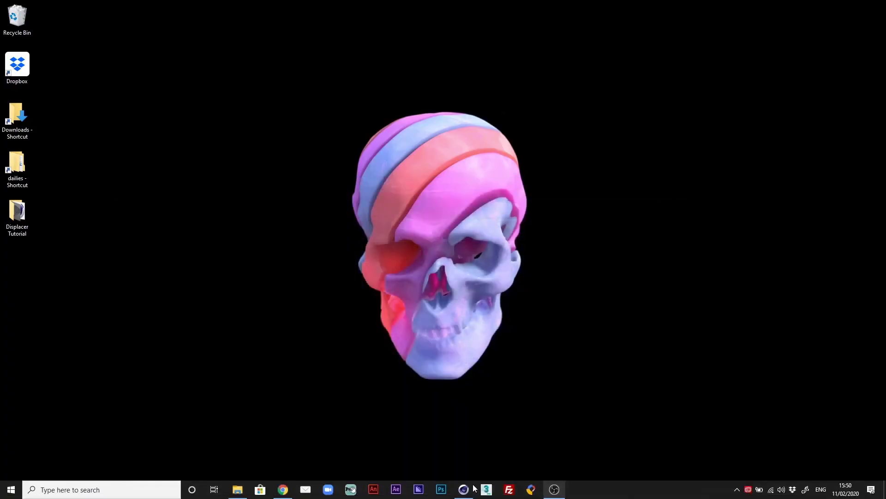
Step: Restore Cinema 4D from the taskbar after viewing the Instagram torus post
left_click(463, 489)
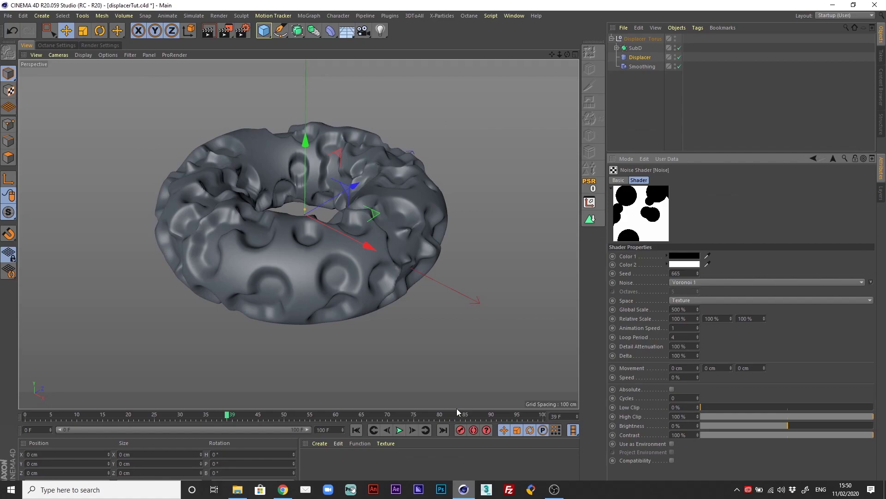
Step: Rename the Displacer Torus null to 'Torus Positive'
left_click(641, 38)
double_click(642, 40)
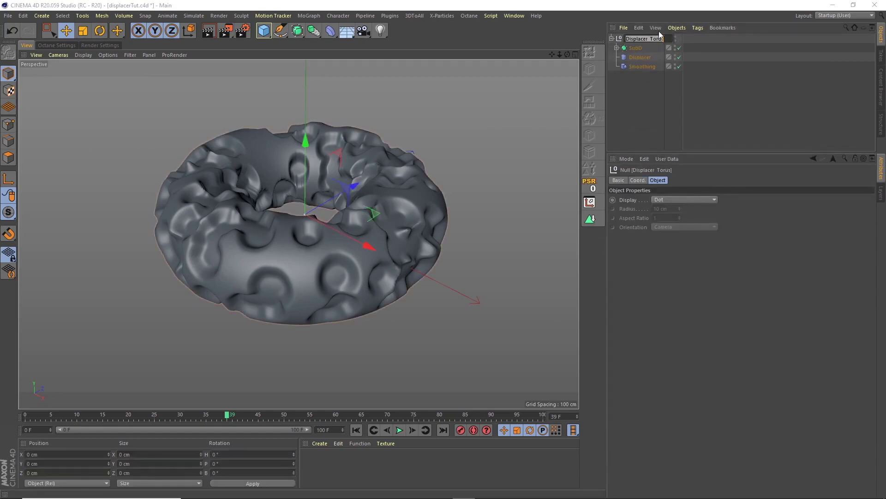
type("To")
type("rus P")
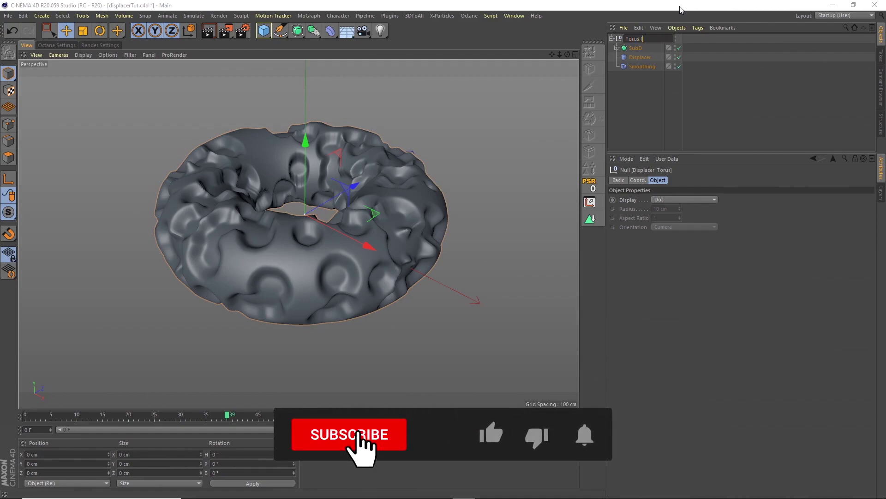
type("ls")
key("Return")
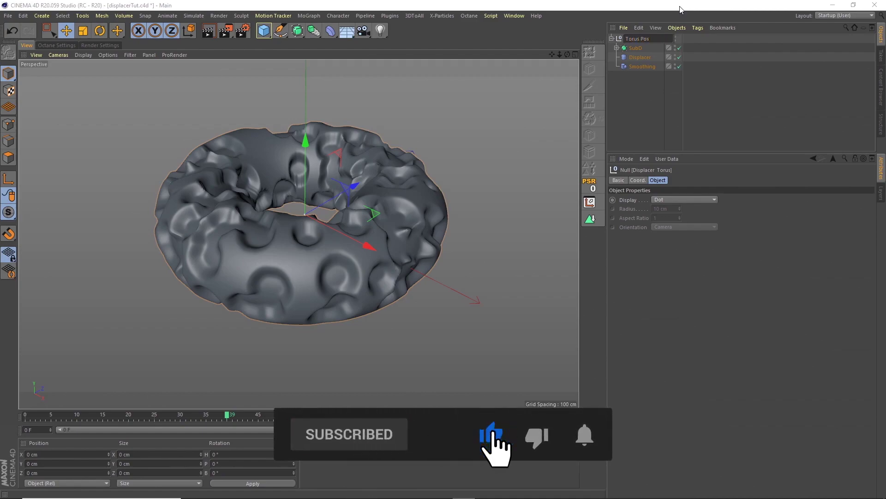
key("ctrl+z")
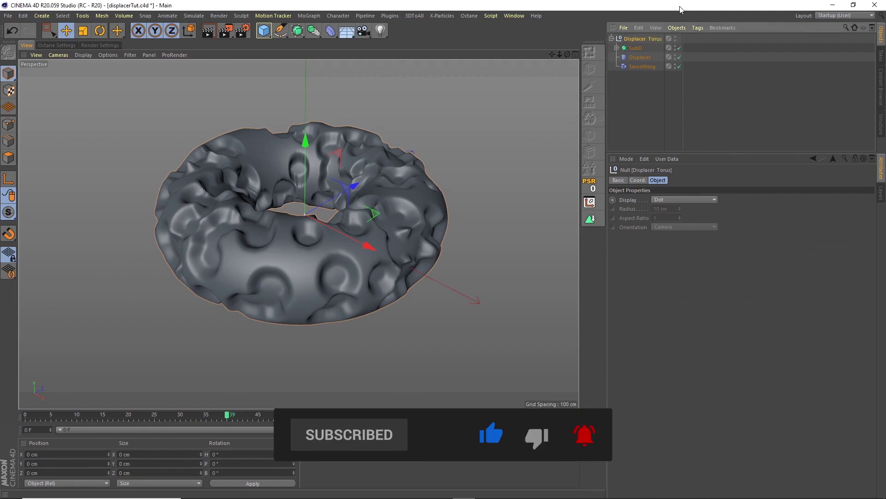
left_click(636, 33)
left_click(640, 39)
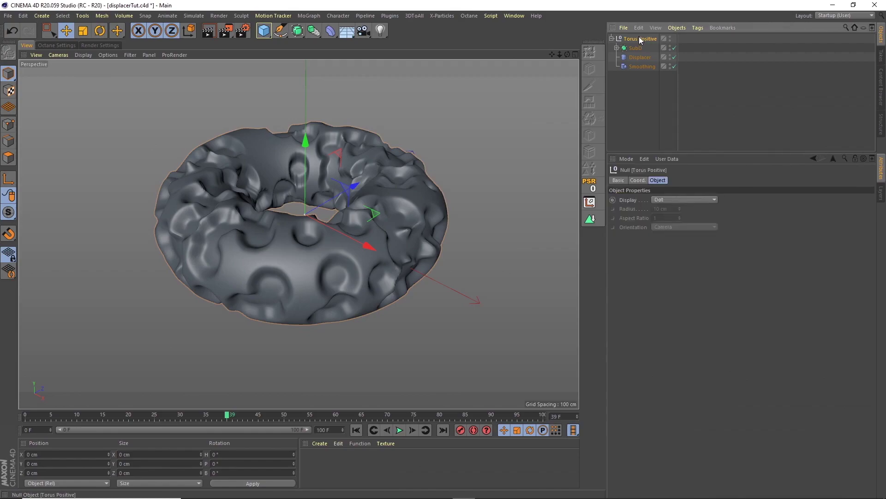
Step: Duplicate the Torus Positive group and rename the copy 'Torus Negative'
key("ctrl+c")
key("ctrl+v")
double_click(652, 39)
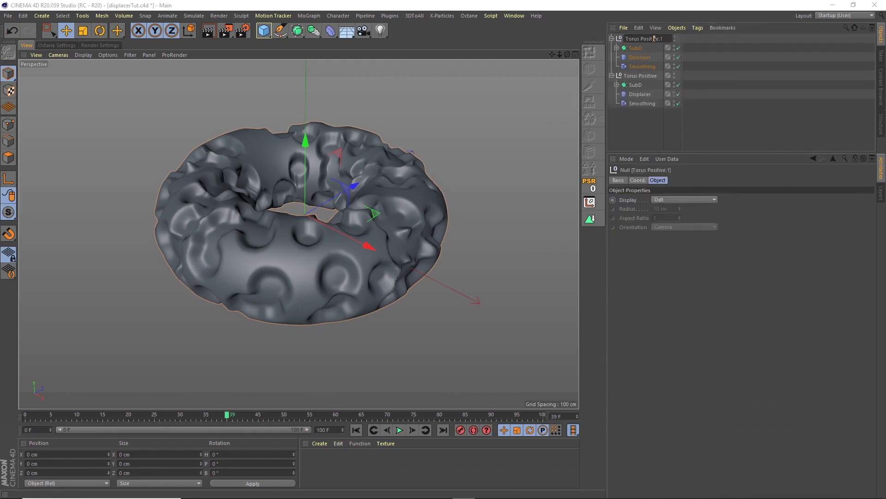
type("N")
type("ive")
key("Return")
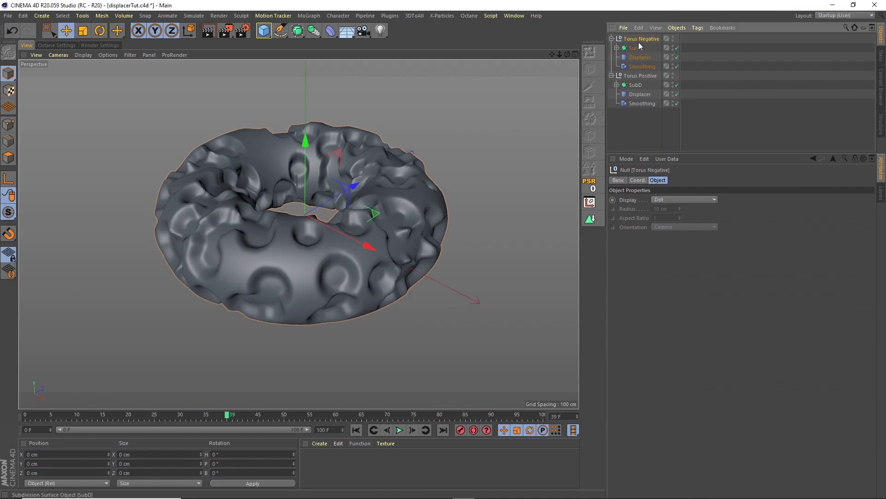
Step: Set the copy's Displacer noise shader colours to white and black
key("Down")
key("Down")
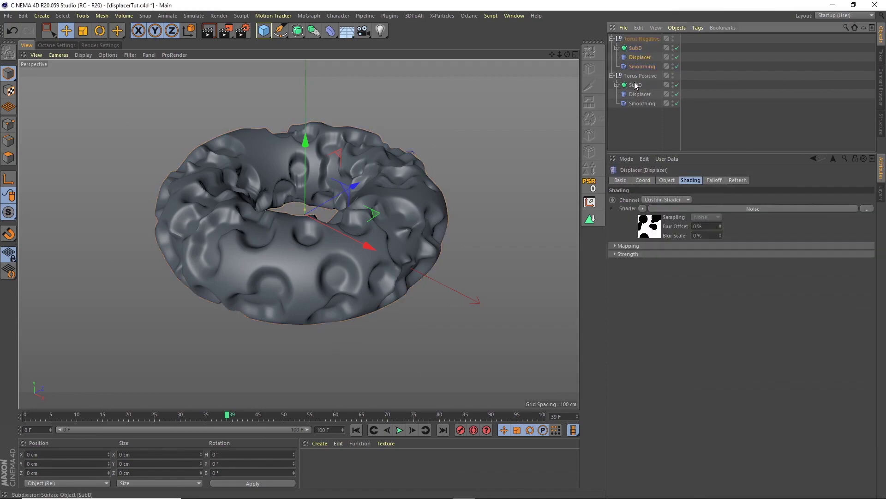
left_click(654, 226)
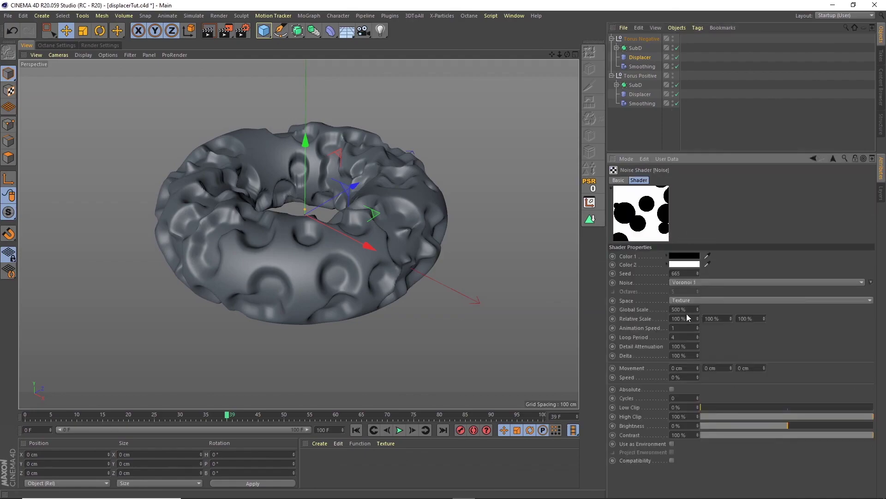
left_click(690, 261)
left_click(694, 288)
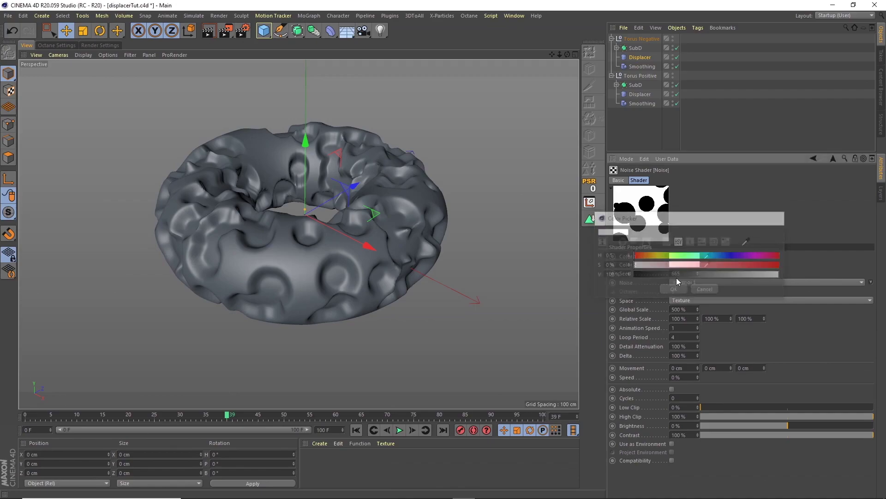
left_click(687, 268)
left_click_drag(683, 281, 645, 282)
left_click(671, 297)
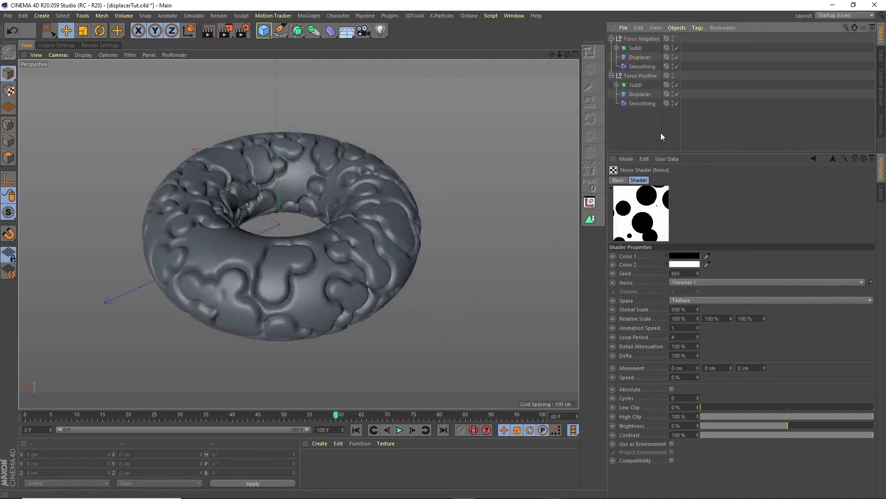
Step: Raise the noise brightness on Torus Positive's Displacer shader
left_click(641, 95)
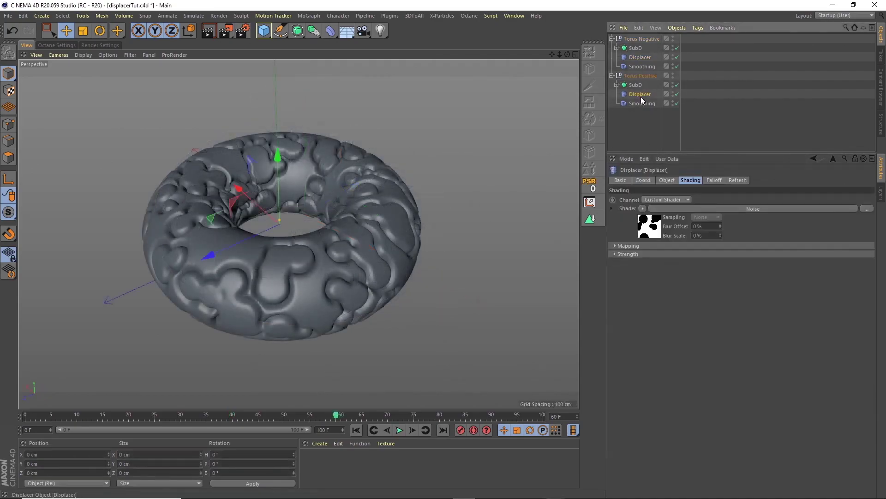
left_click(654, 223)
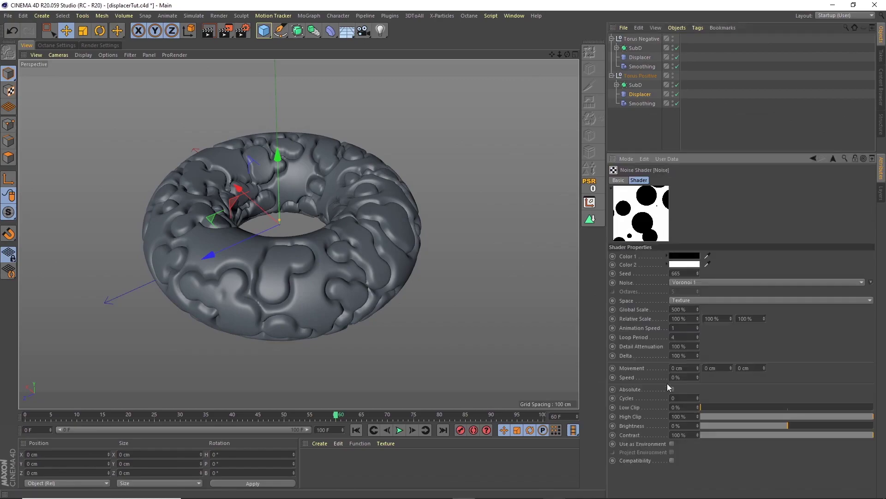
left_click_drag(790, 425, 796, 424)
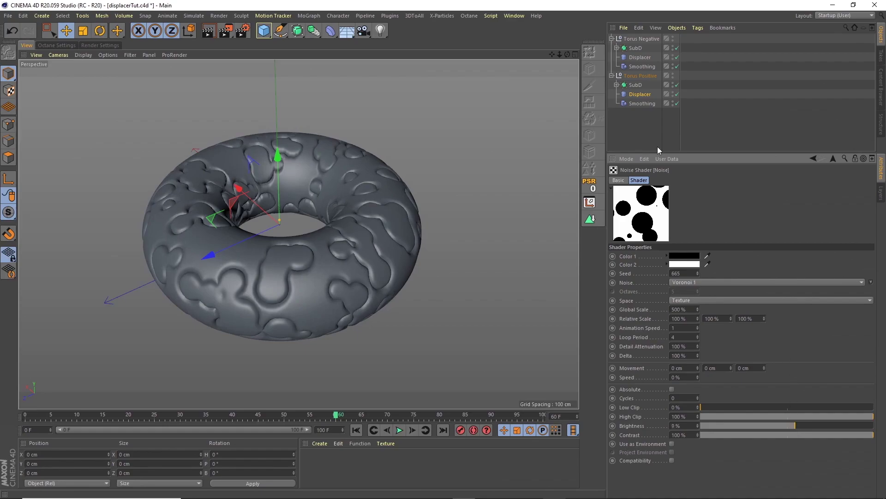
Step: Set the Torus Positive Displacer height to 7 cm
left_click(641, 93)
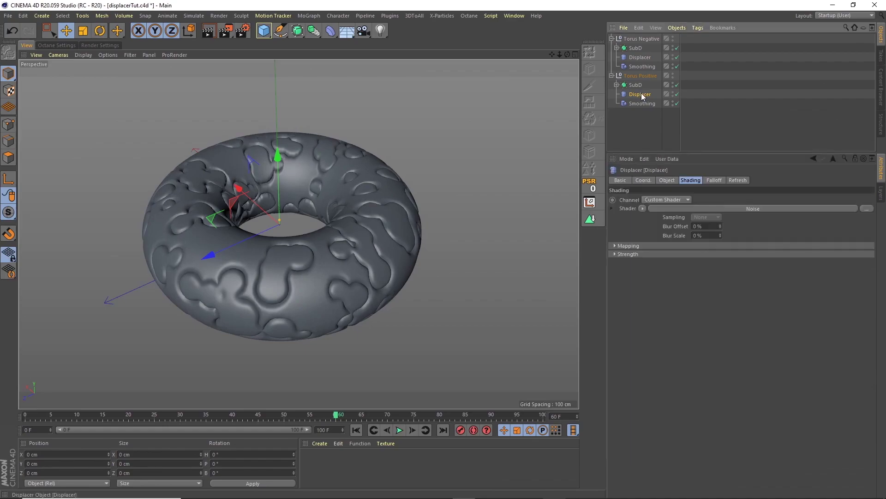
left_click(667, 181)
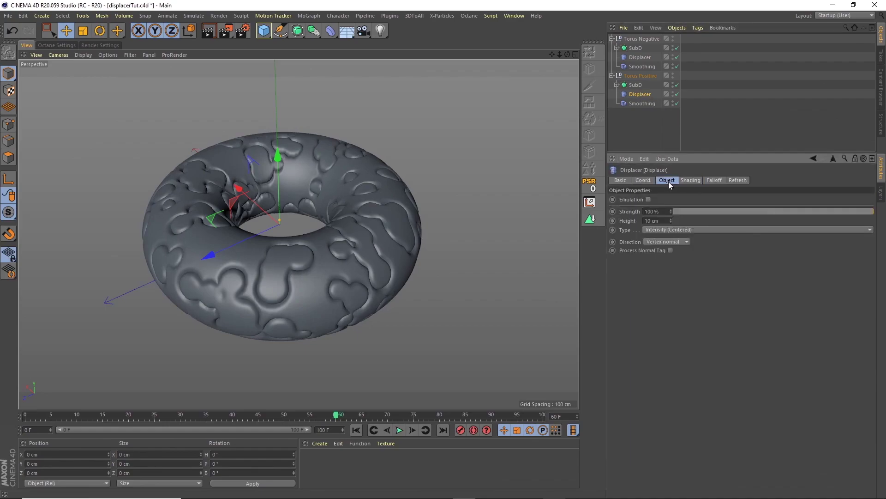
left_click(653, 220)
type("5")
key("Return")
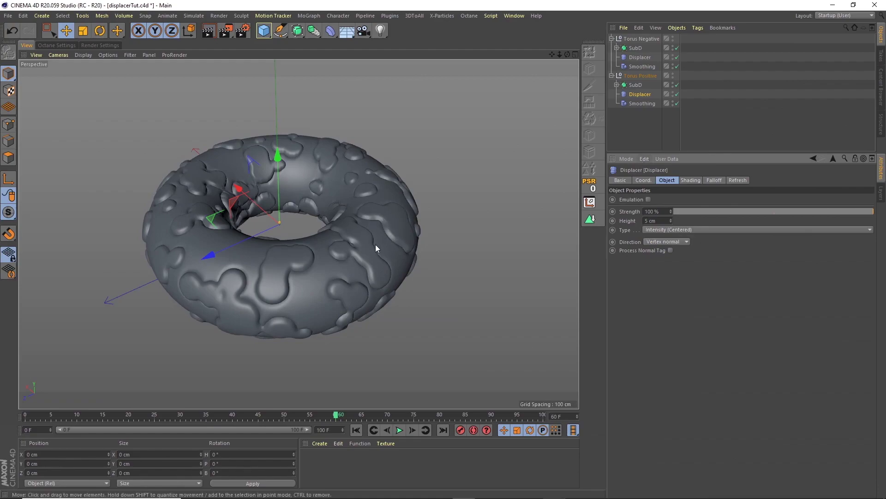
left_click(657, 221)
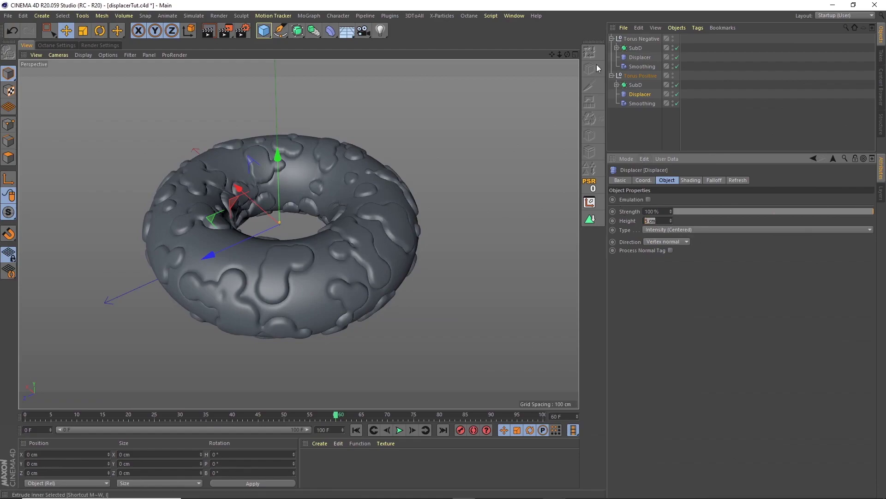
type("7")
key("Return")
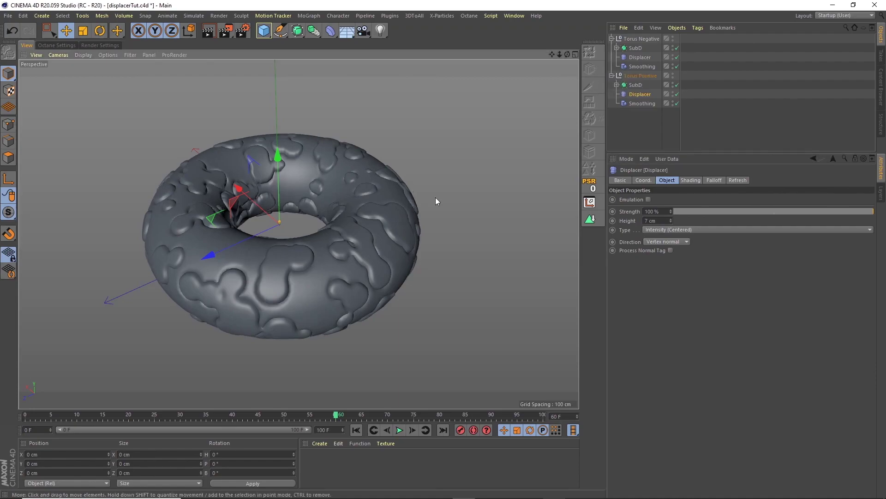
mouse_move(439, 202)
middle_mouse_down("alt")
mouse_move(447, 170)
mouse_move(478, 145)
middle_mouse_up("alt")
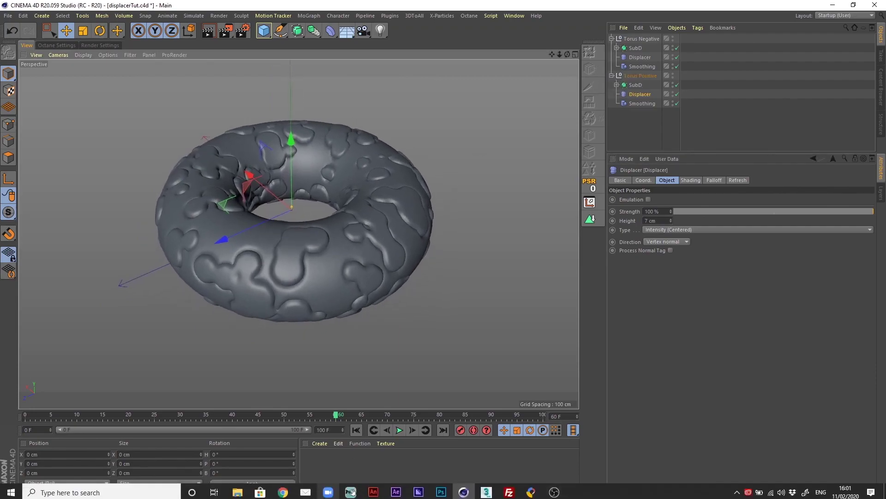
Step: Check the Instagram yellow-torus post, minimize Chrome, and toggle the torus playback
left_click(283, 489)
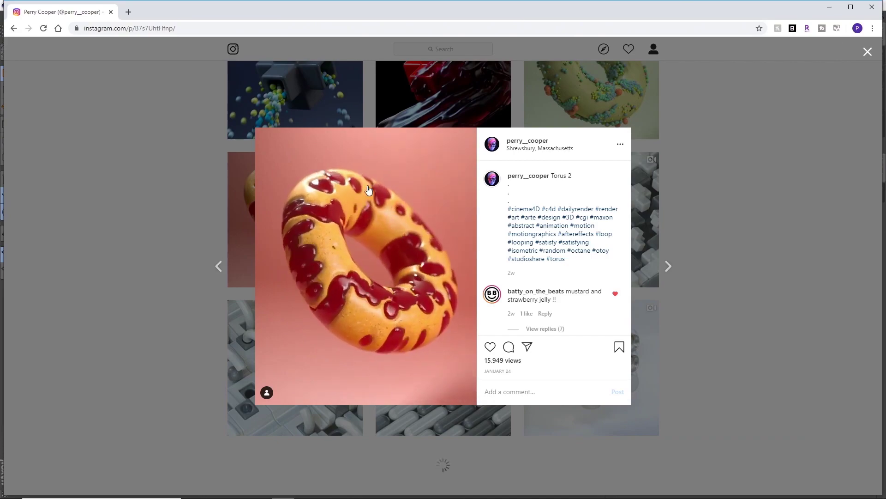
left_click(833, 10)
left_click(400, 431)
left_click(401, 430)
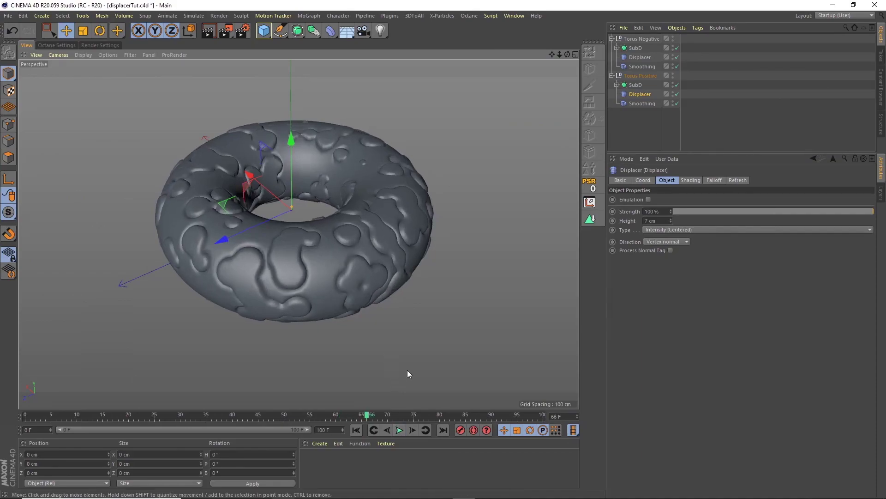
Step: Apply a newly created material to Torus Negative and preview the looping displacement
left_click(555, 227)
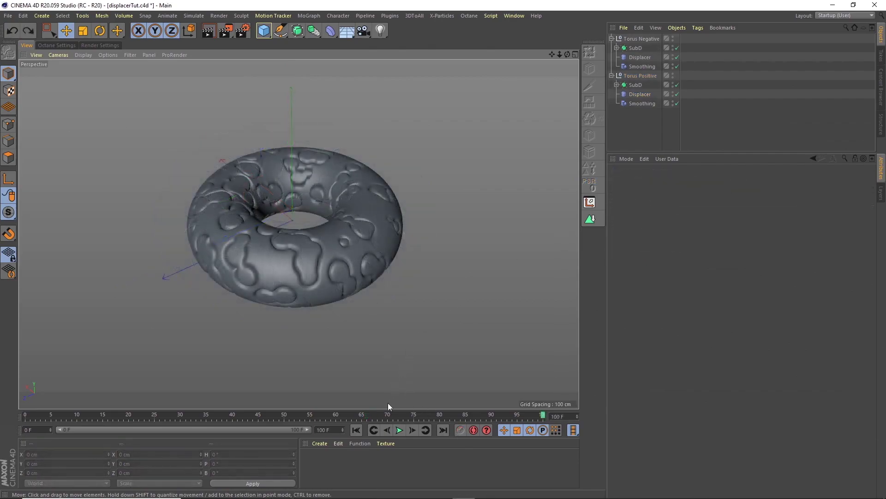
left_click(320, 443)
left_click(337, 336)
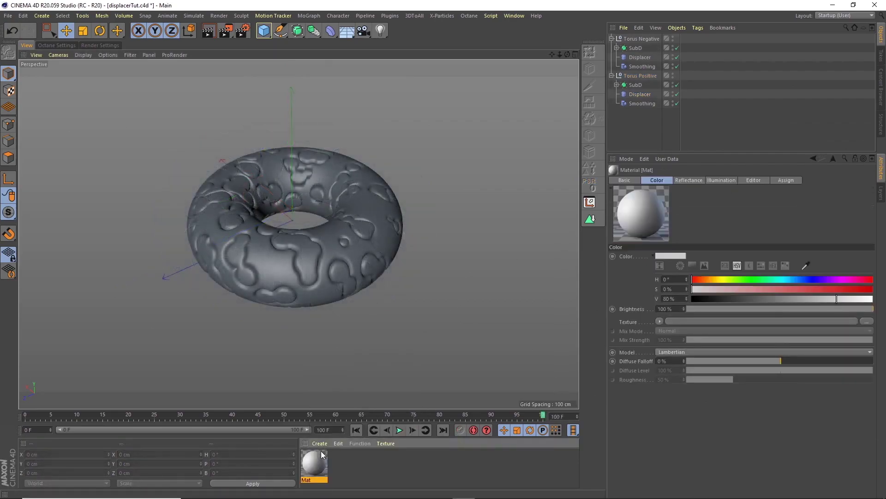
double_click(320, 458)
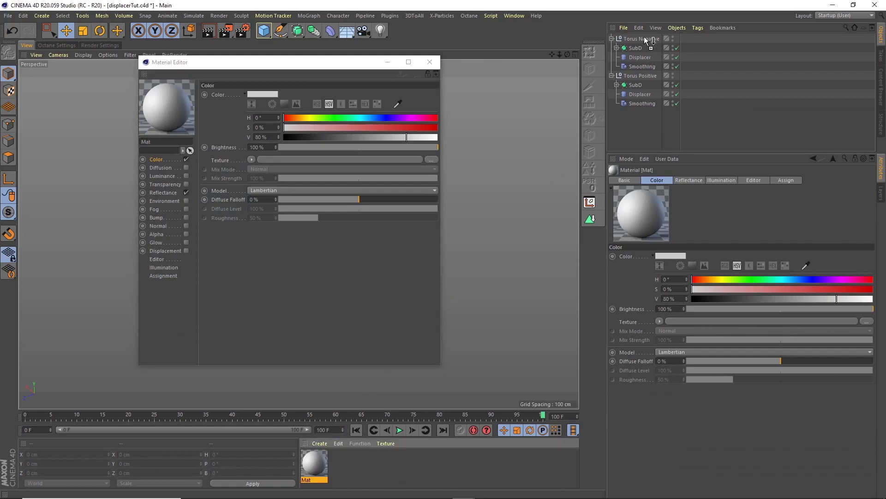
left_click_drag(632, 48, 634, 40)
left_click(430, 62)
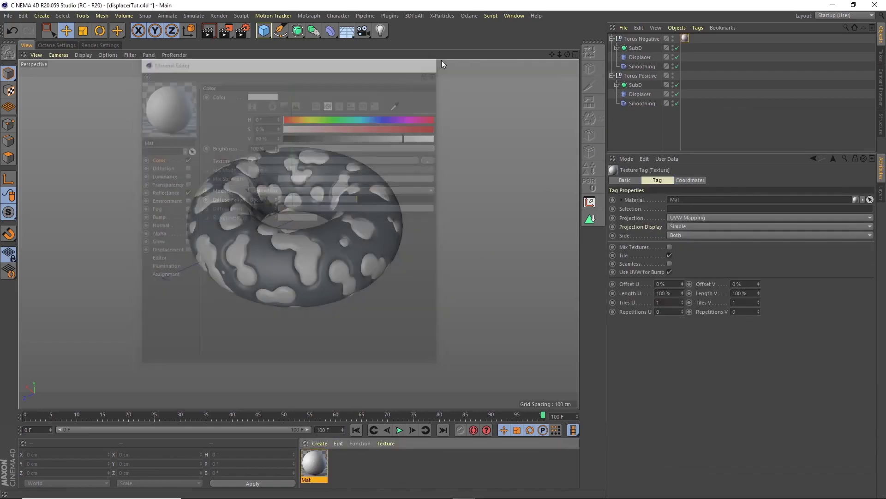
left_click(399, 431)
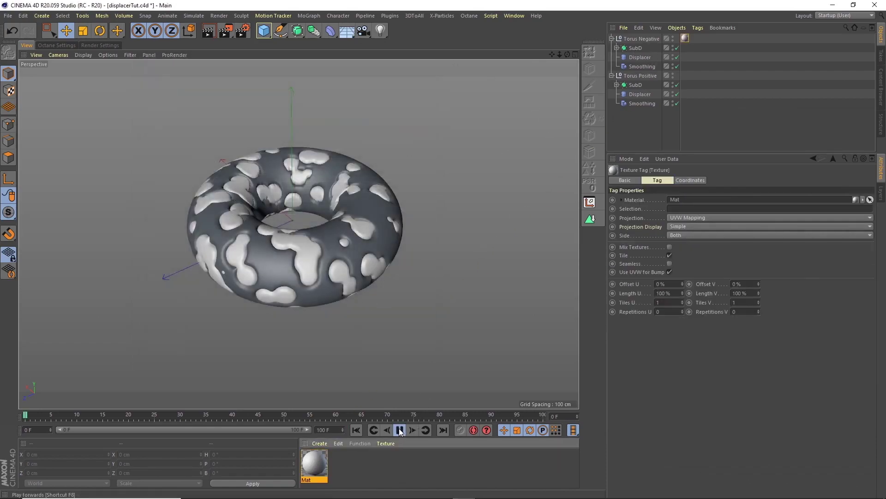
left_click(399, 430)
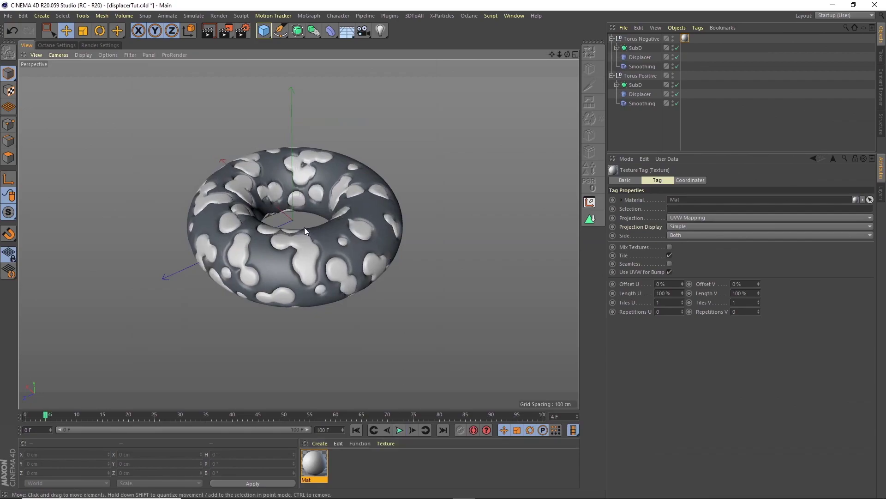
scroll(304, 227, "up", 3)
scroll(330, 212, "up", 2)
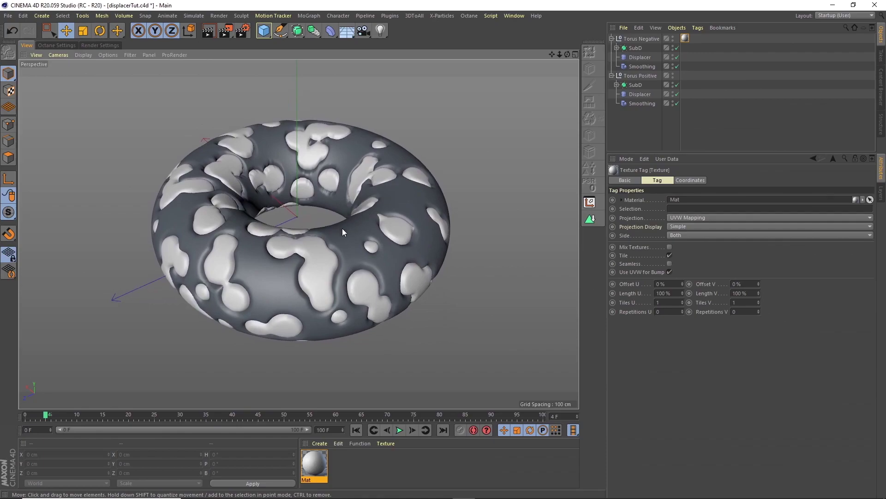
scroll(343, 226, "up", 1)
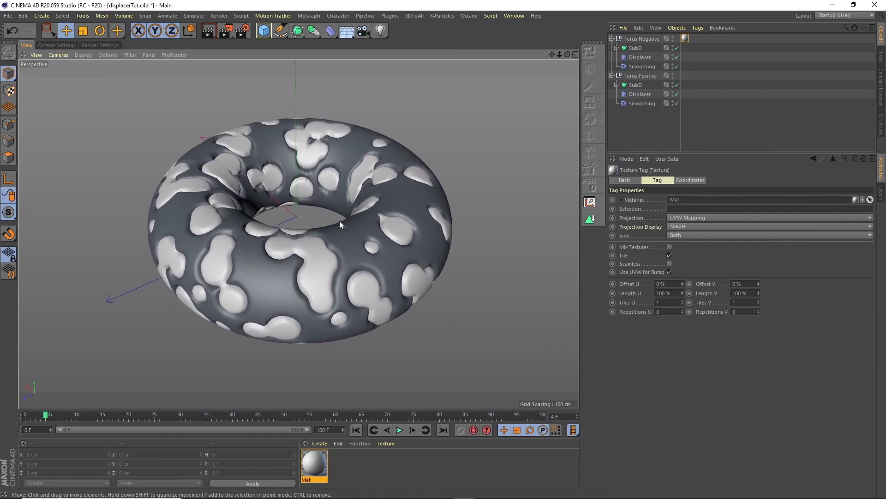
Step: Give the Displacer's Voronoi noise 2 cycles, Absolute, and 2000% global scale
left_click(641, 57)
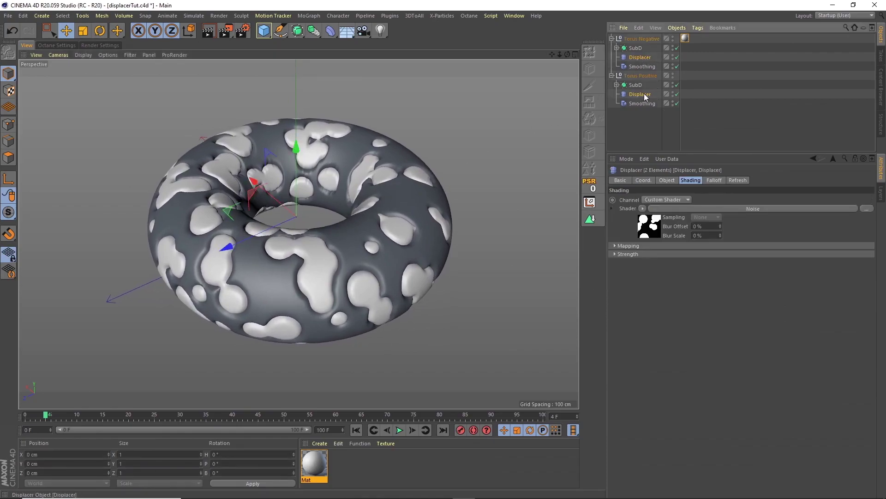
left_click(651, 232)
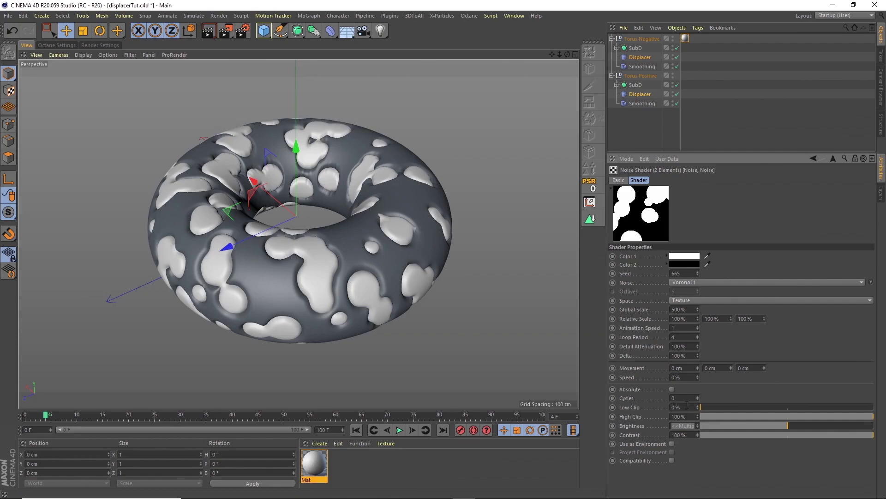
left_click(673, 398)
type("2")
key("Return")
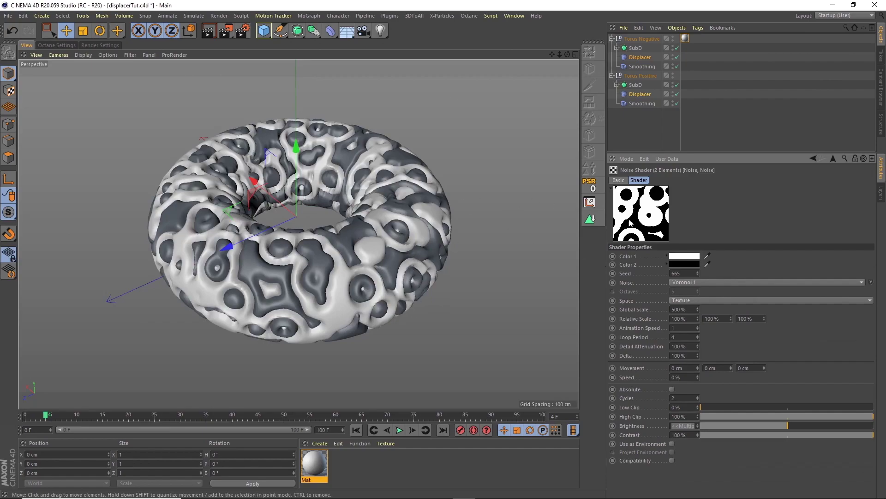
left_click(672, 390)
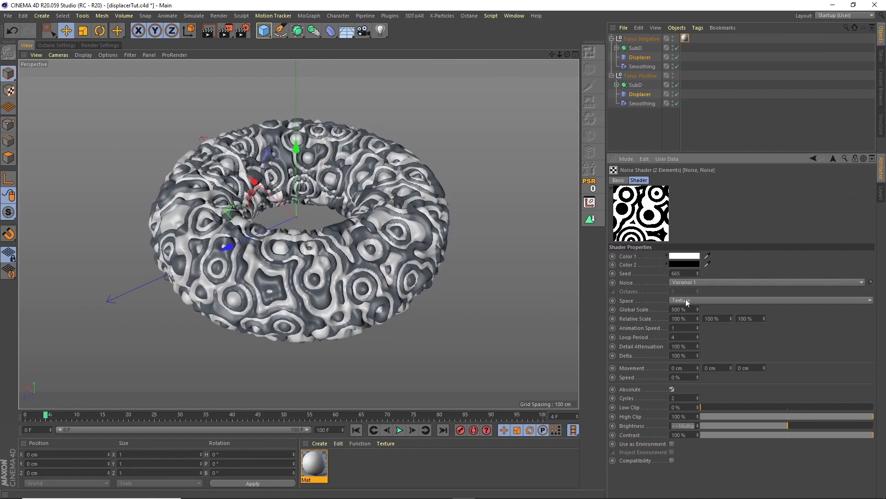
left_click(678, 309)
type("2000")
key("Return")
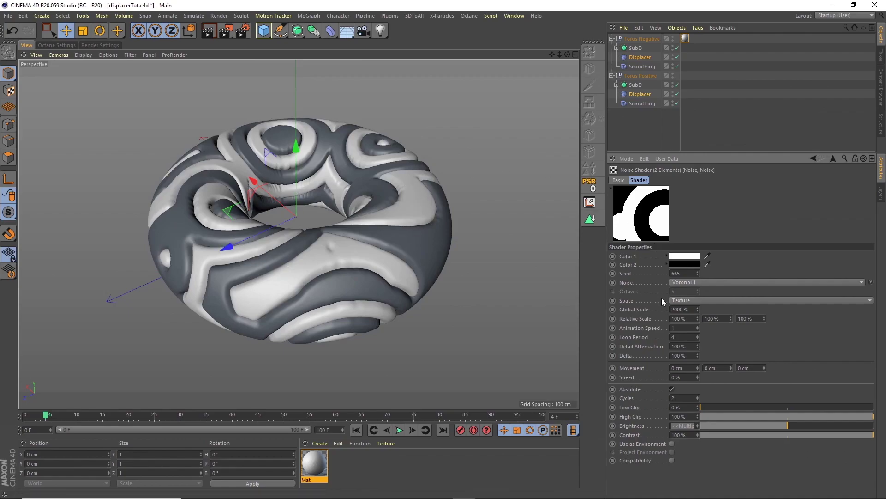
Step: Try UV (2D) noise space and preview the animation
left_click(688, 300)
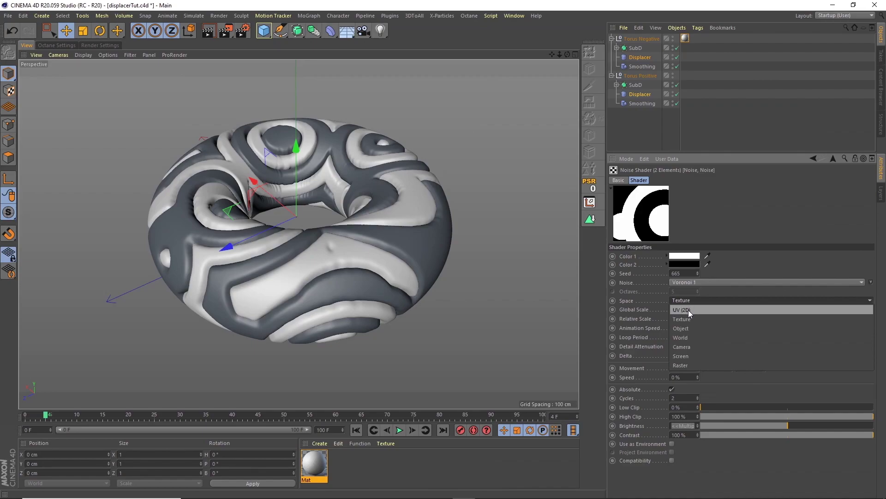
left_click(688, 310)
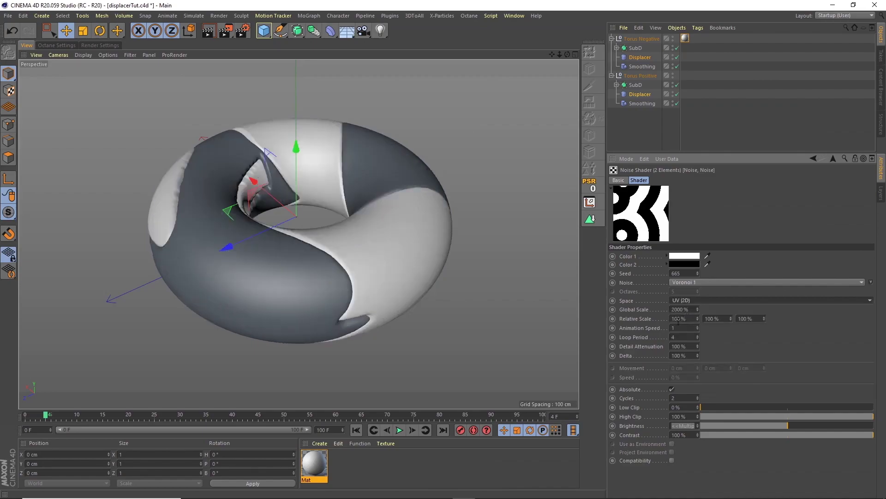
left_click(400, 430)
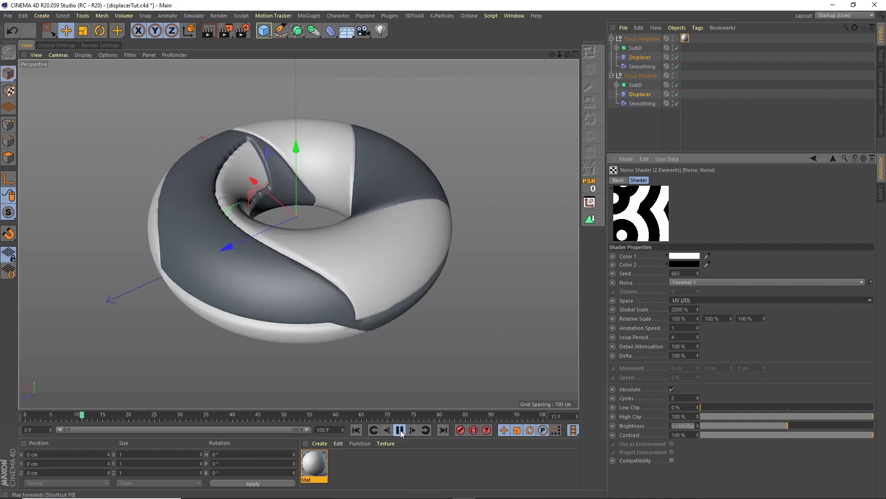
left_click(400, 430)
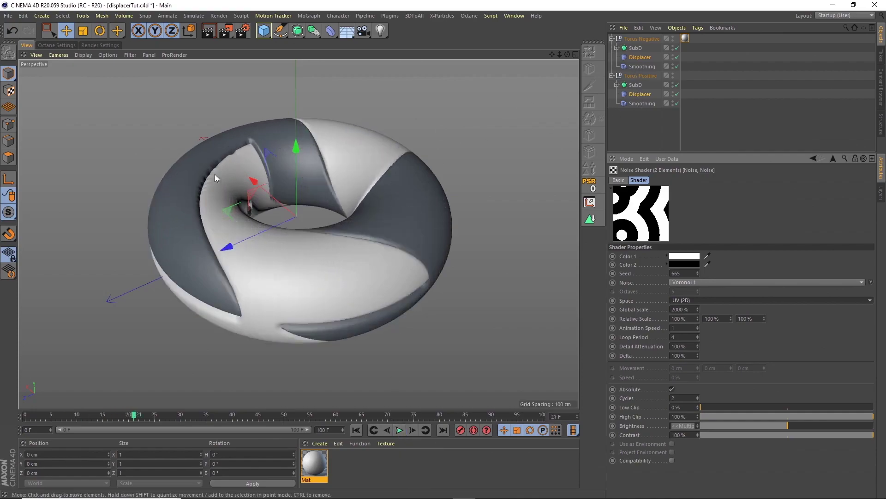
left_click(401, 430)
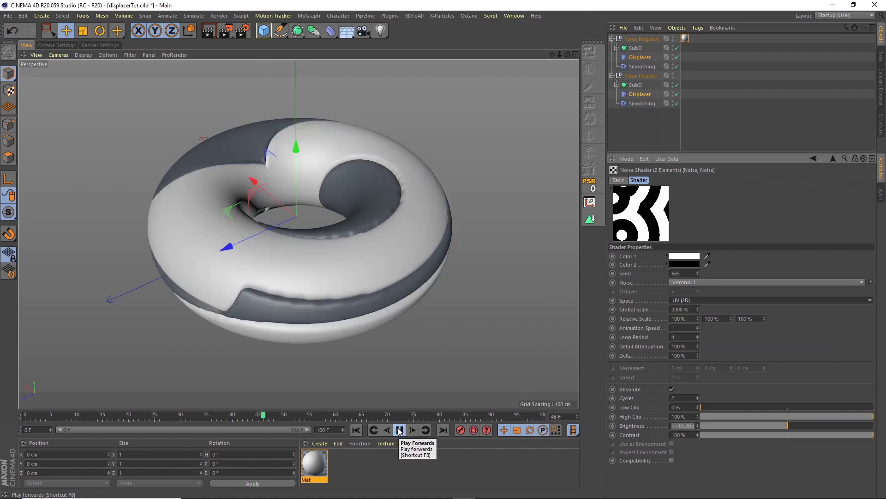
left_click(399, 430)
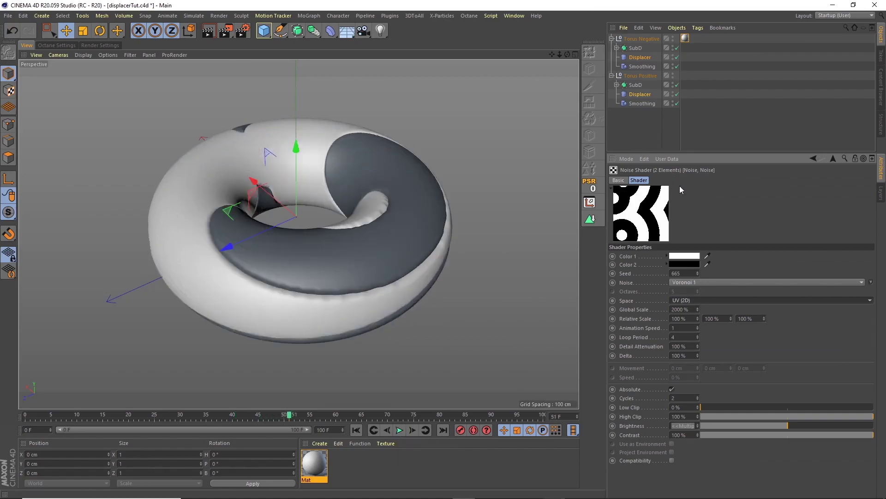
Step: Return the noise space to Texture, set Y relative scale to 10000%, and play
left_click(693, 301)
left_click(691, 320)
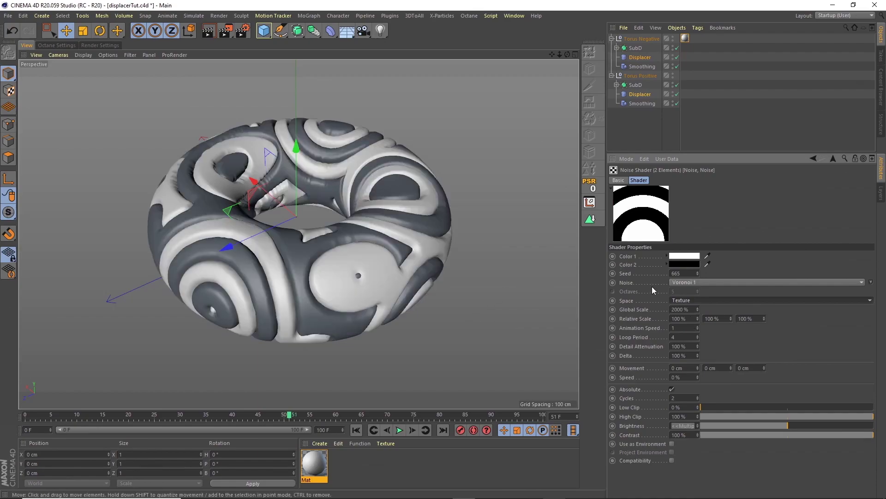
left_click(712, 318)
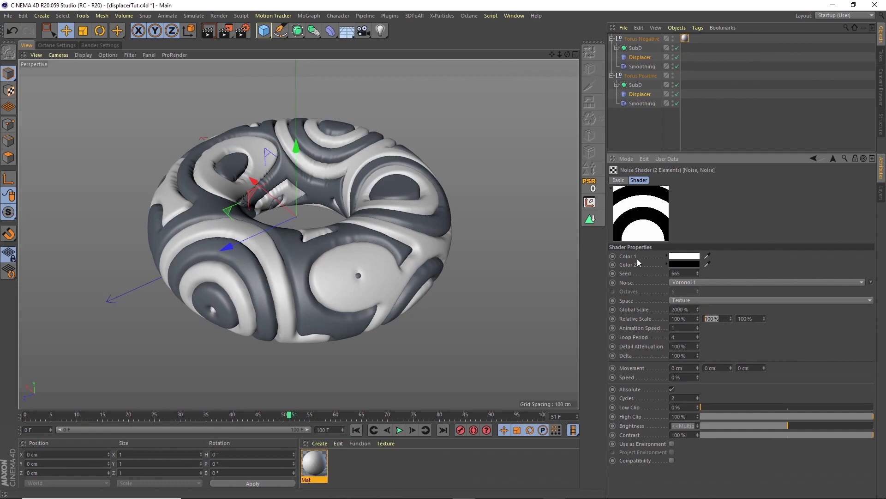
type("10000")
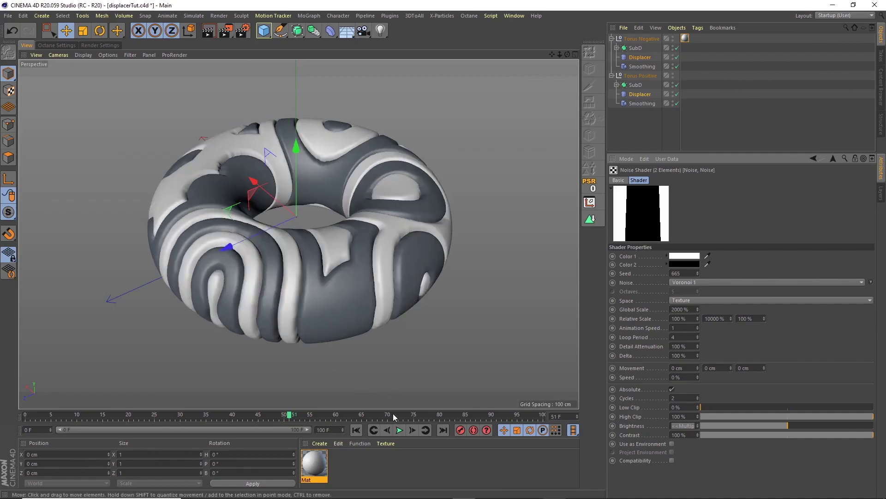
left_click(400, 430)
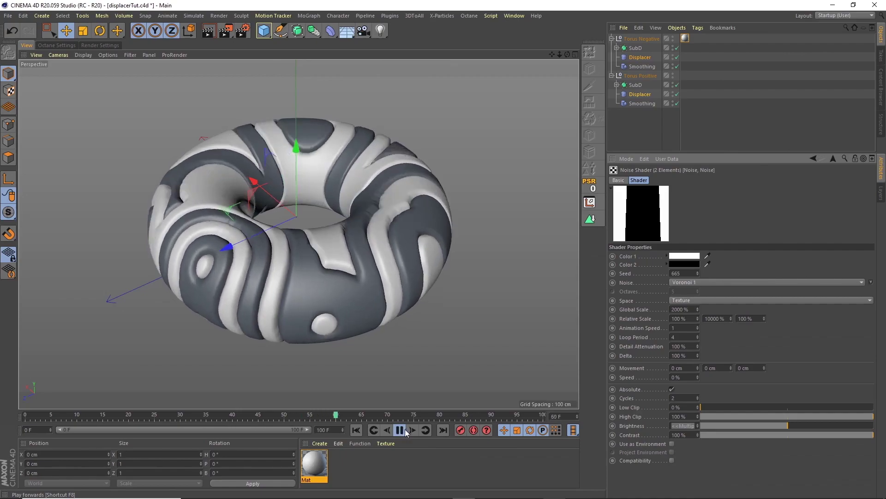
Step: Change the noise type through Voronoi 2 to Voronoi 3 and preview it
left_click(400, 430)
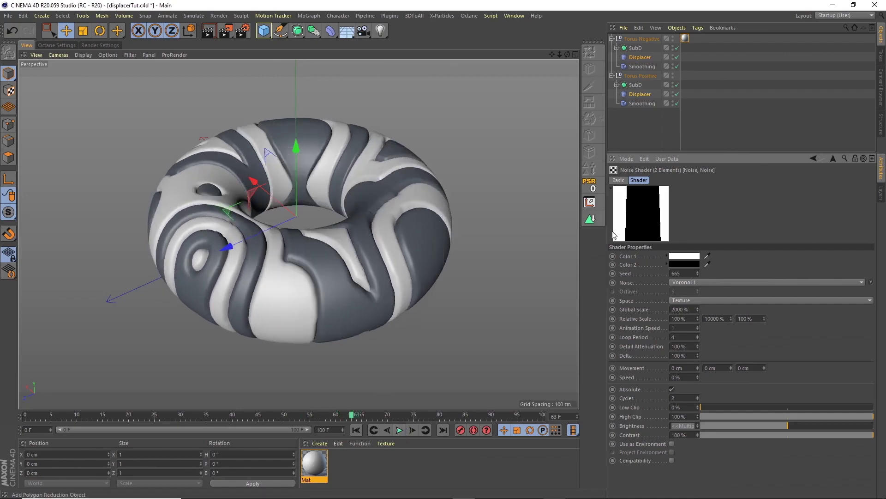
left_click(683, 283)
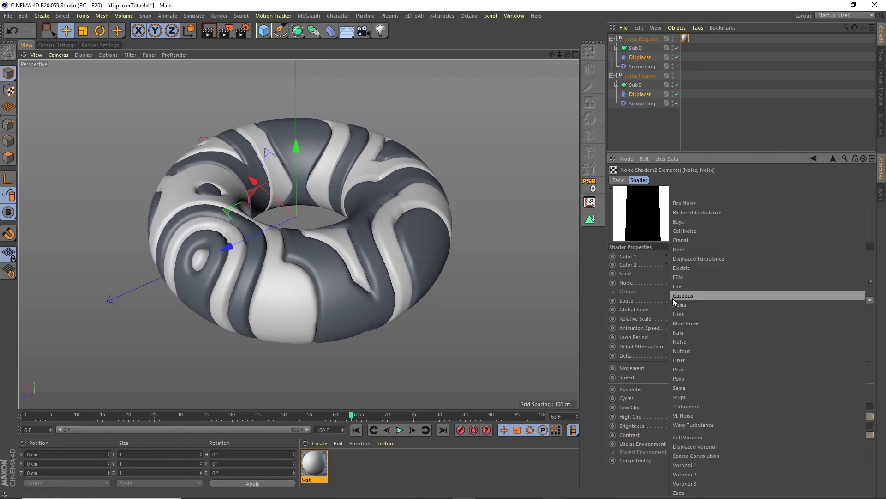
left_click(690, 465)
left_click(708, 284)
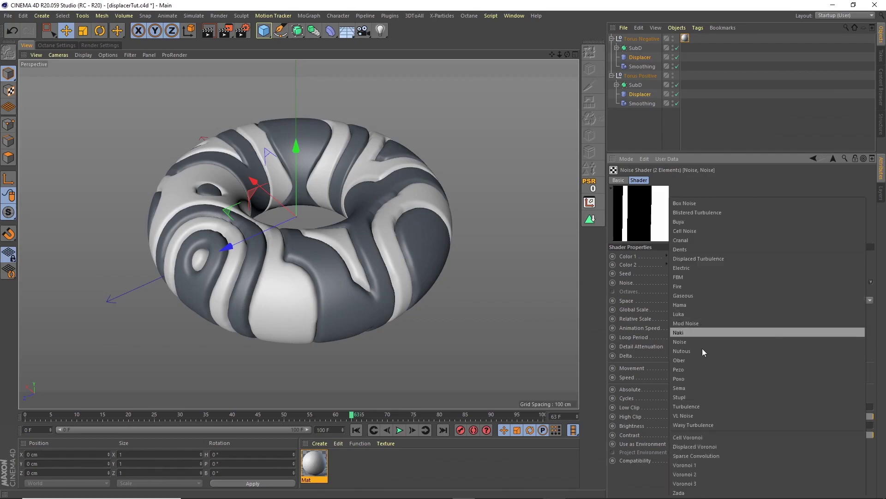
left_click(698, 471)
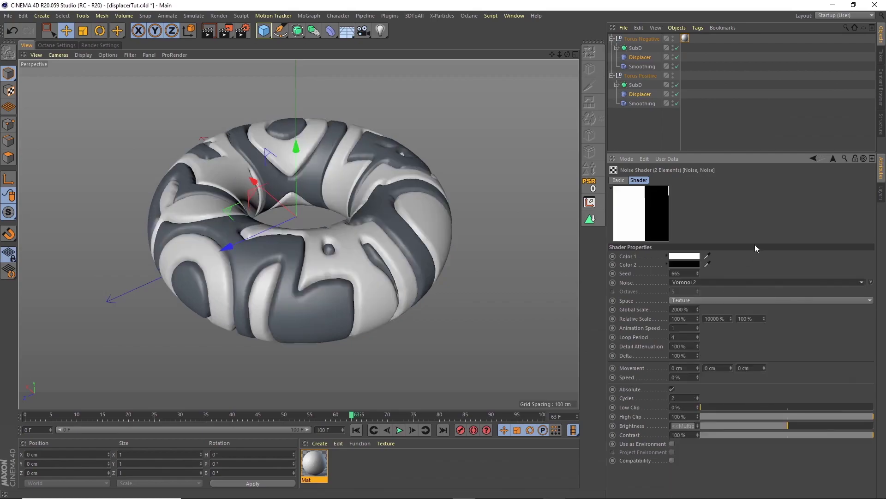
left_click(692, 285)
left_click(695, 478)
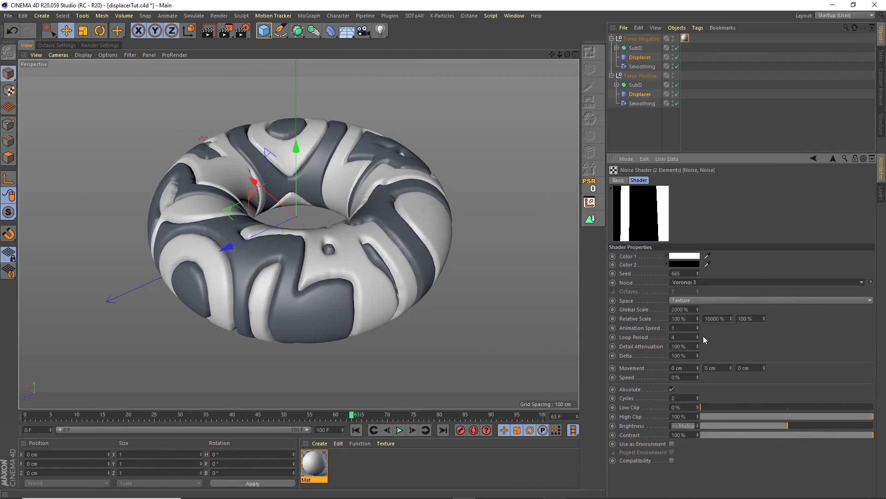
left_click(399, 430)
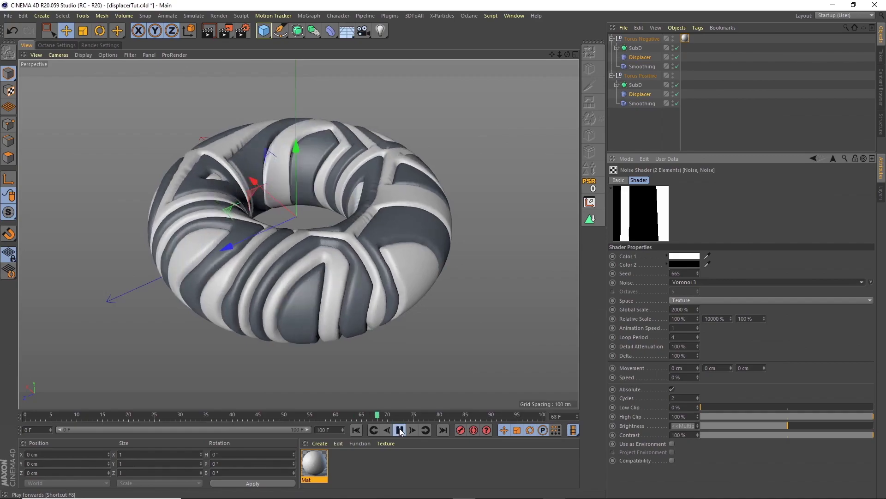
left_click(400, 430)
Step: Set Global Scale to 1000% and the Y relative scale back to 100%
double_click(680, 309)
type("1000")
key("Return")
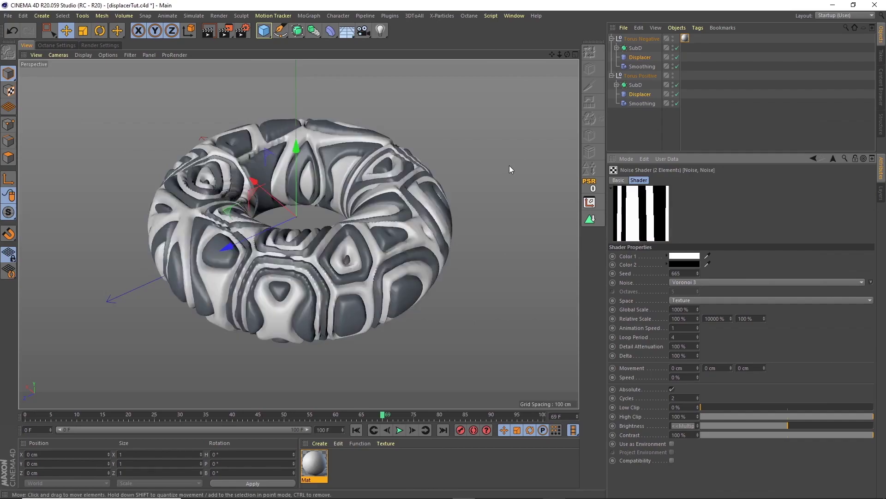
double_click(714, 318)
type("100")
key("Return")
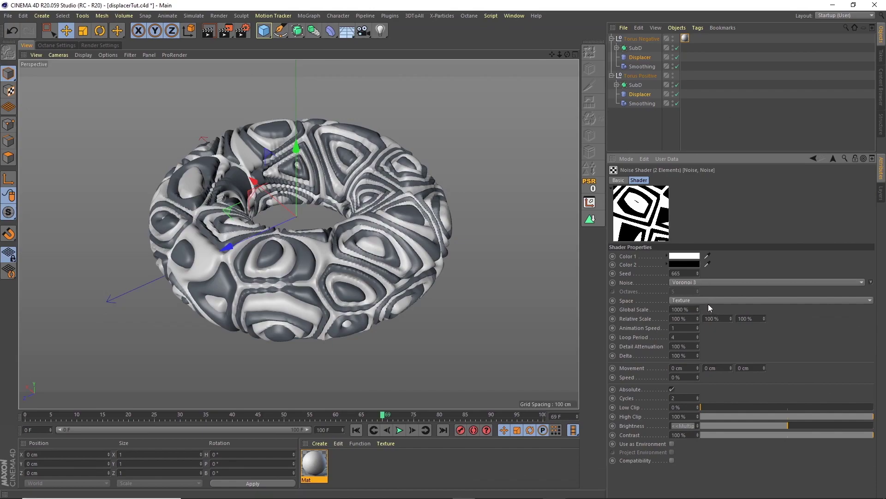
Step: Preview the Electric noise on the torus with a quick play and stop, then pick Naki
left_click(690, 282)
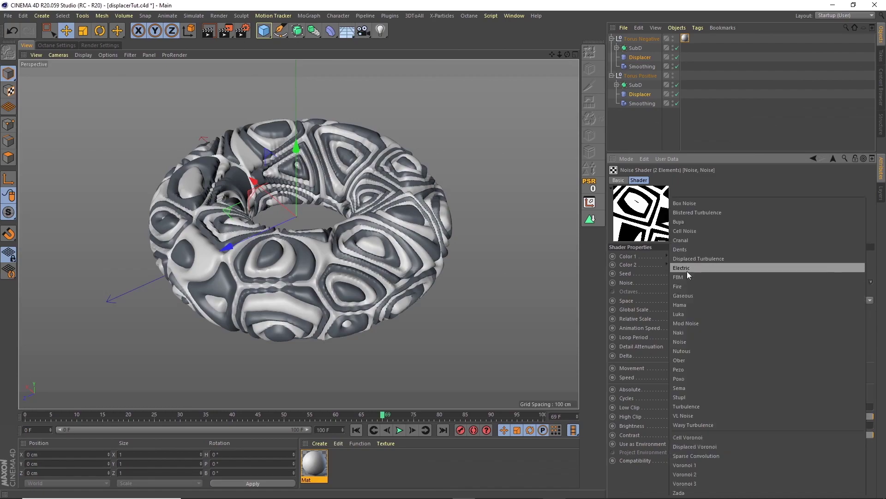
left_click(688, 268)
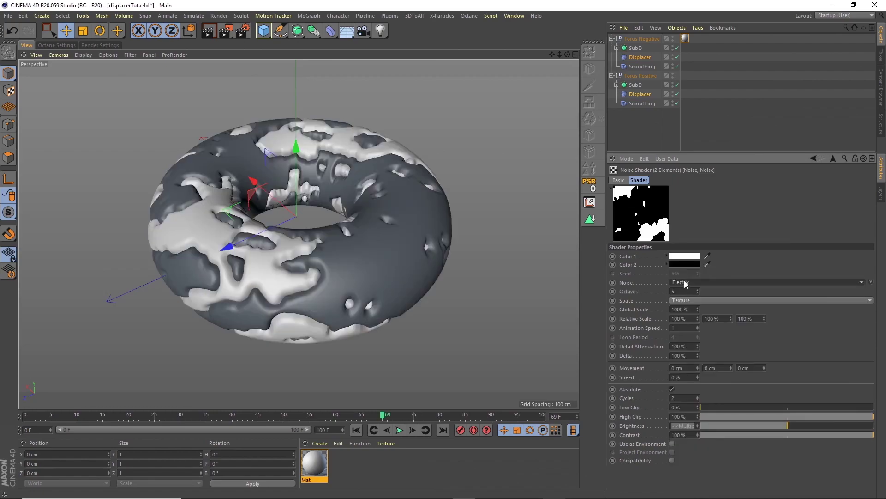
left_click(399, 430)
left_click(399, 429)
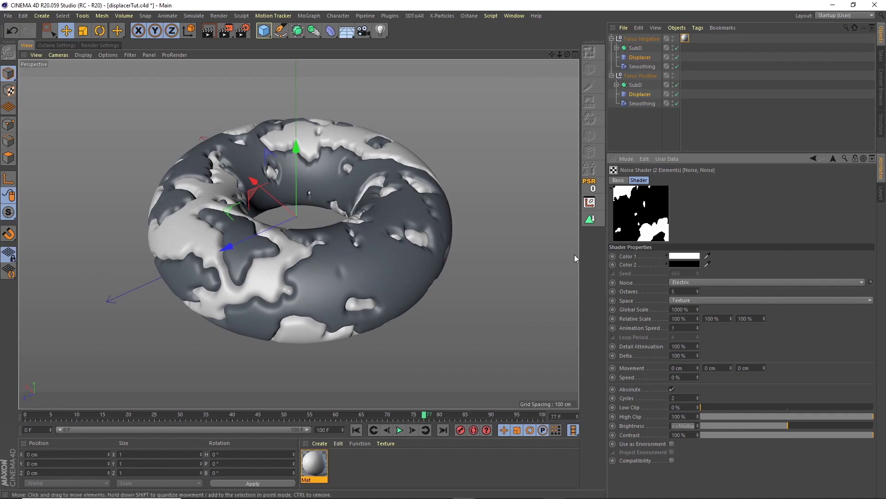
left_click(691, 282)
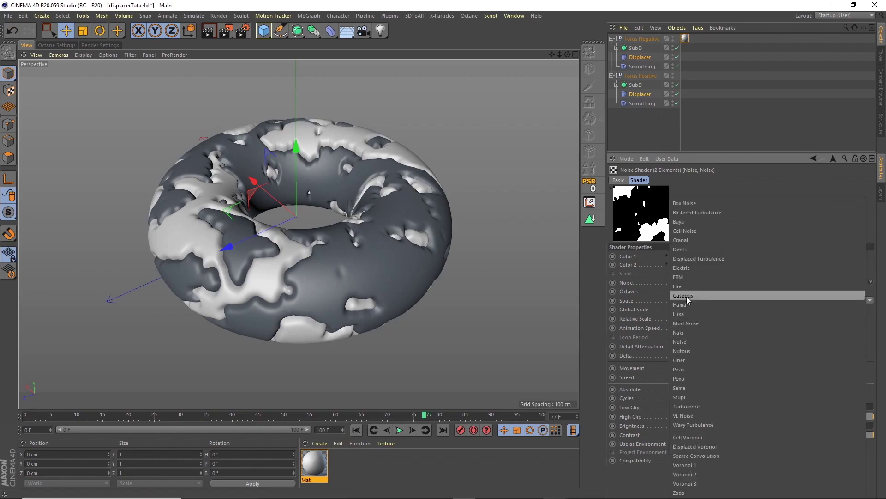
left_click(688, 335)
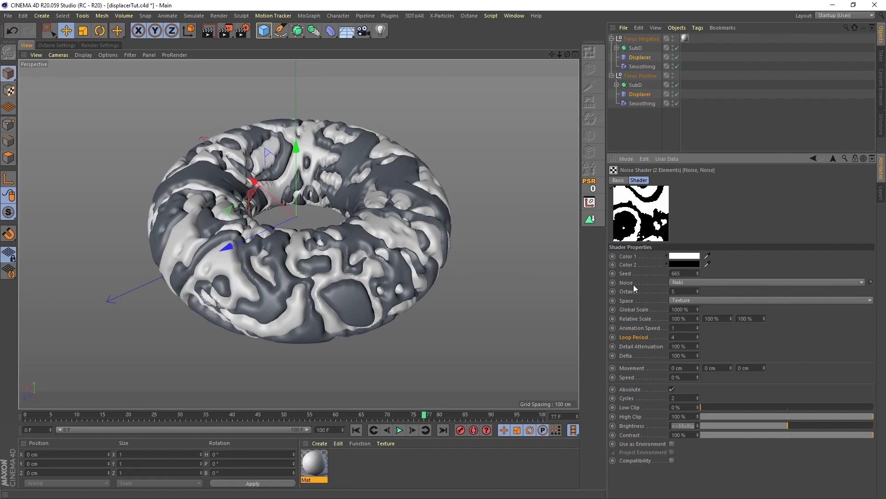
Step: Pick Voronoi 1, raise Global Scale from 750% to 1500%, and set Relative Y to 5000%
left_click(689, 281)
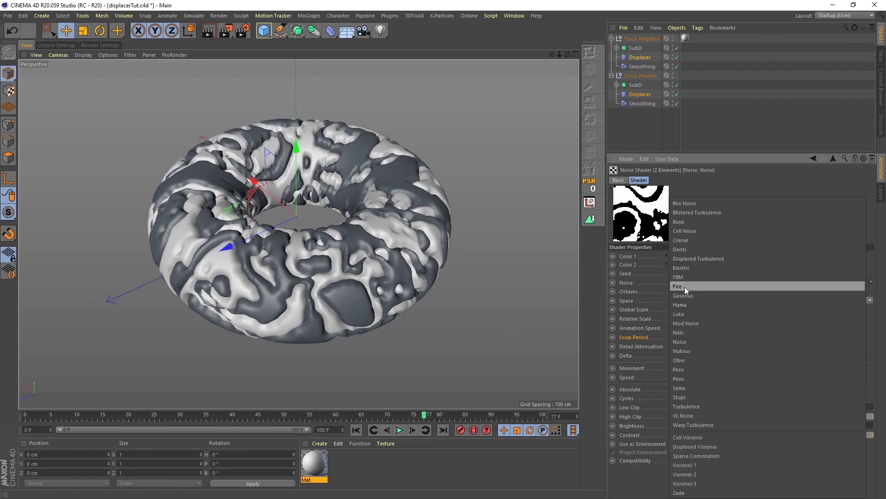
left_click(689, 463)
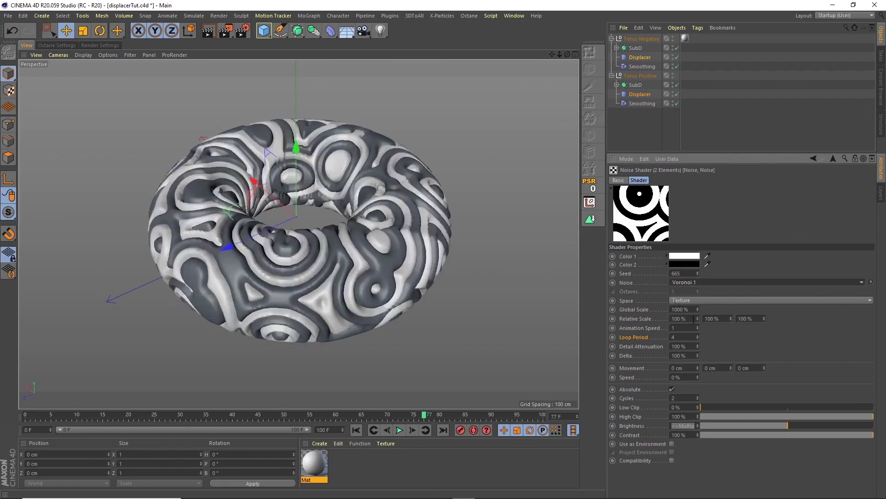
left_click(682, 310)
type("750")
key("Return")
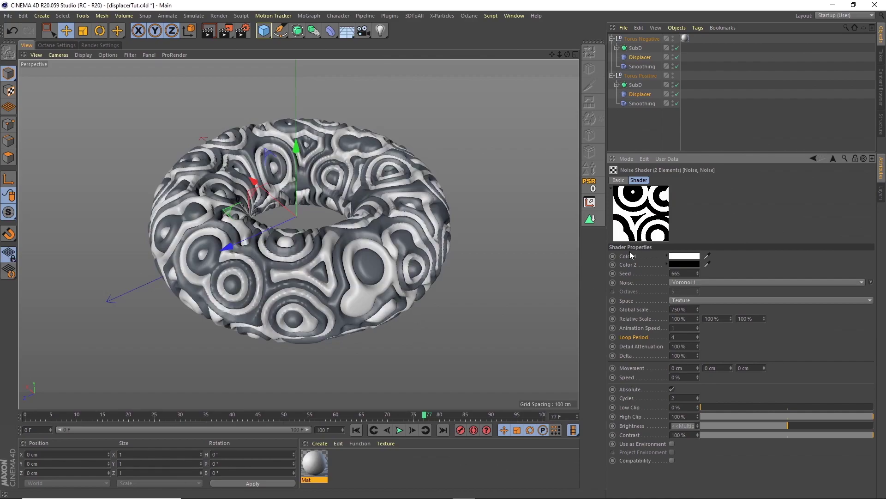
type("150")
type("0")
key("Return")
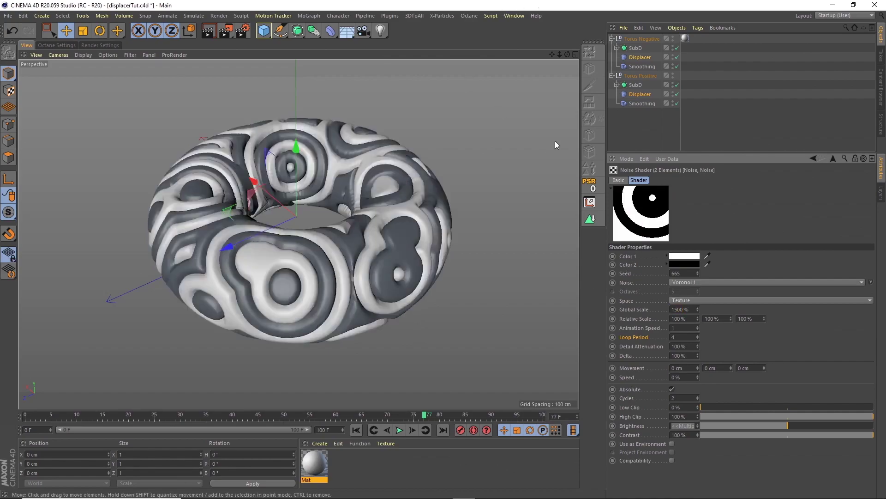
left_click(712, 318)
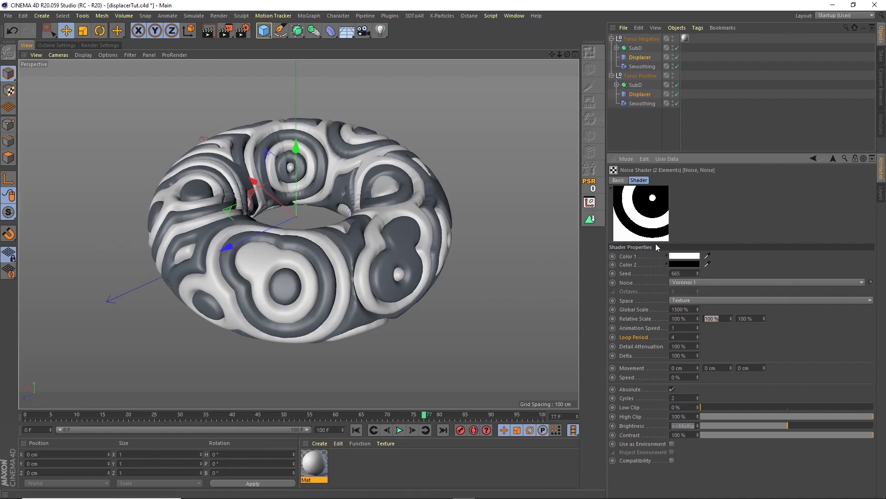
type("5000")
key("Return")
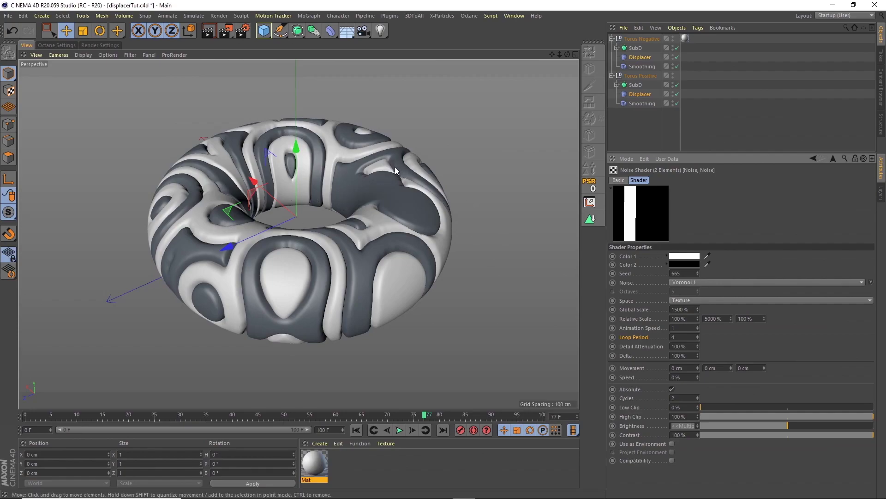
left_click(637, 48)
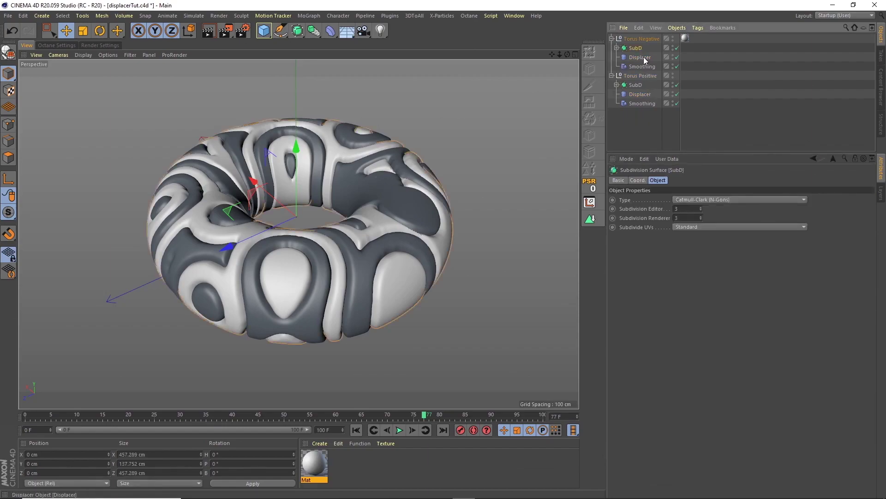
left_click(645, 57)
left_click(642, 49)
left_click(636, 85, "ctrl")
left_click(672, 207)
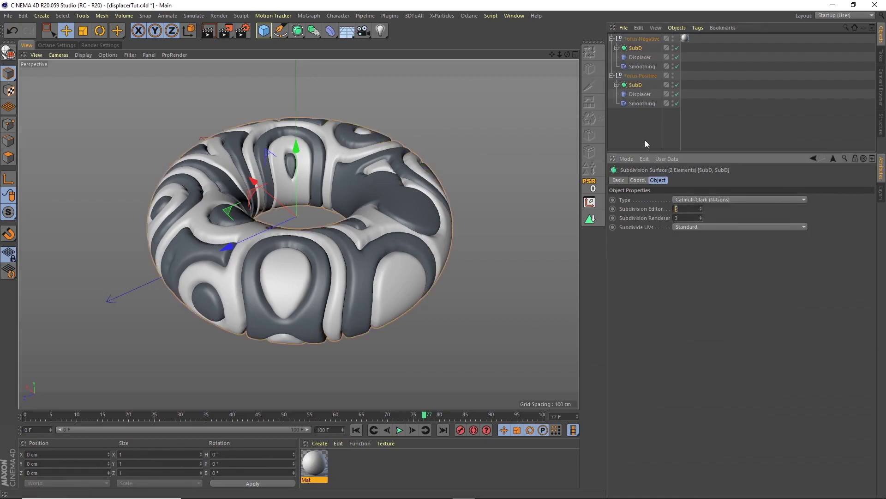
type("4")
key("Return")
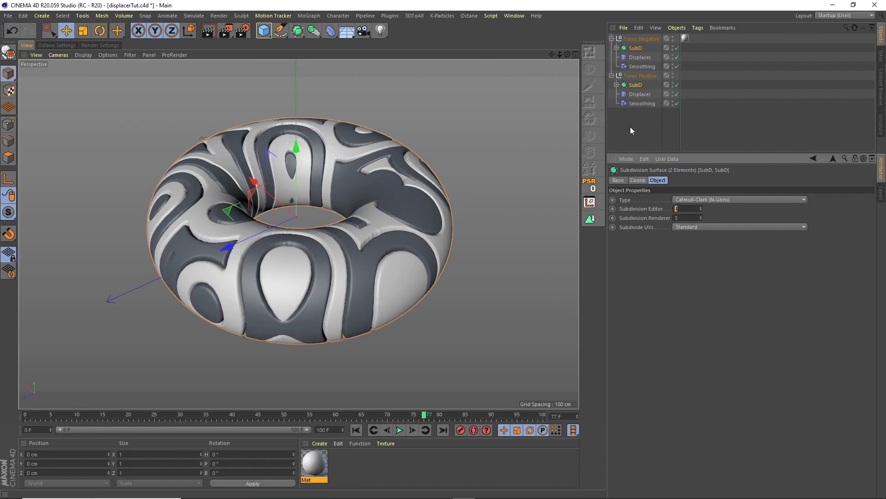
type("3")
key("Return")
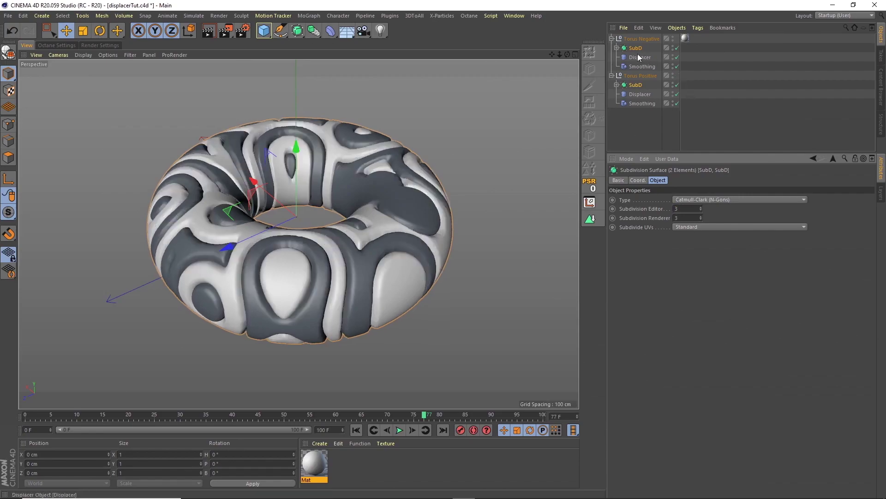
Step: On both torus Displacers' shared noise, set Contrast to 71% and High Clip to about 83%
left_click(640, 57)
left_click(640, 95, "ctrl")
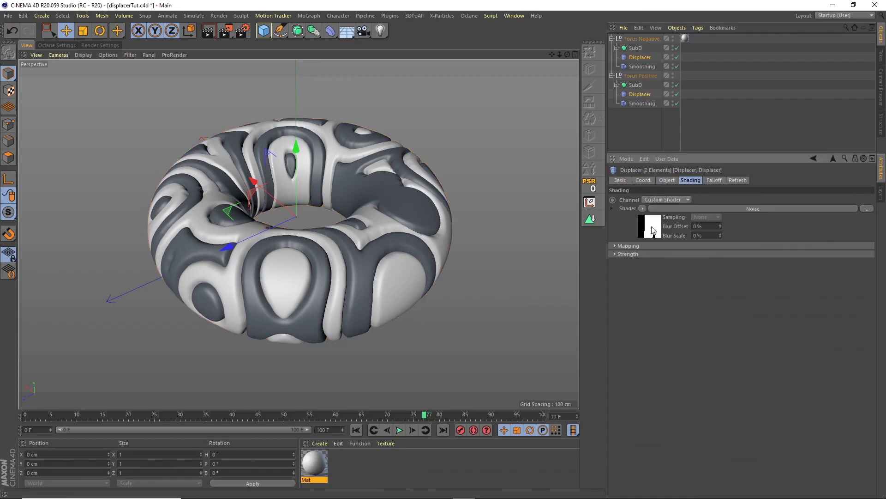
left_click(649, 224)
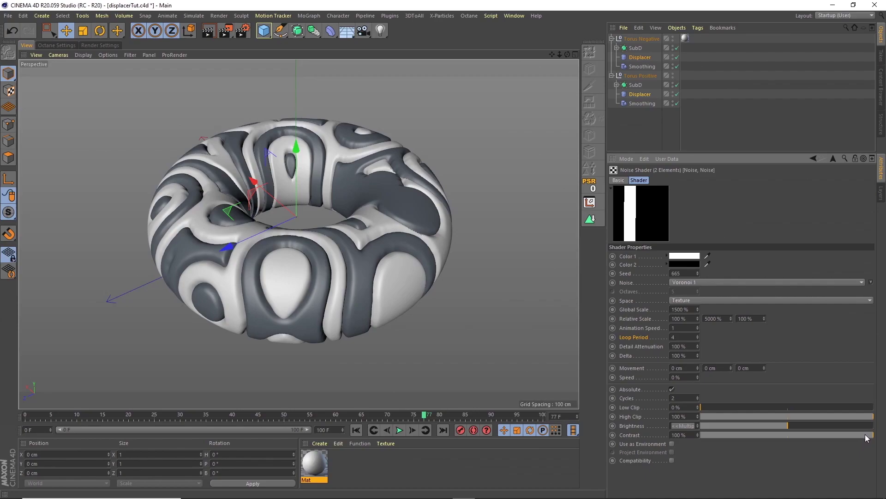
left_click_drag(867, 436, 851, 438)
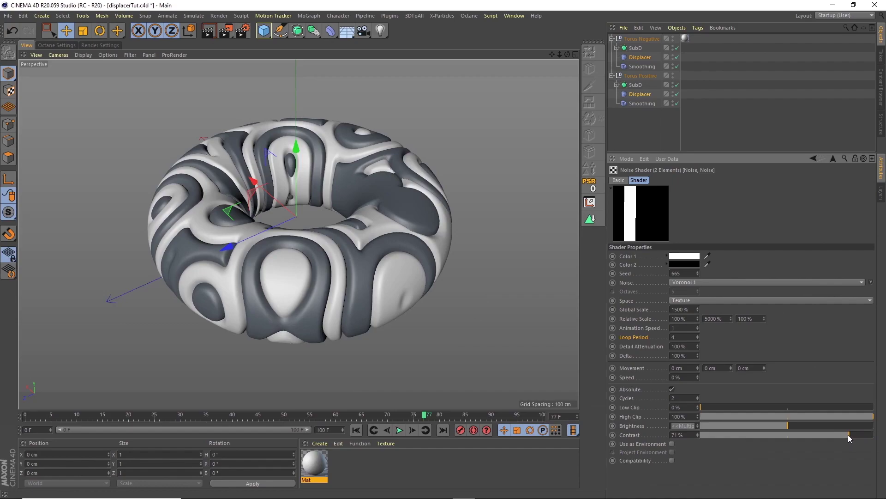
left_click_drag(873, 416, 847, 420)
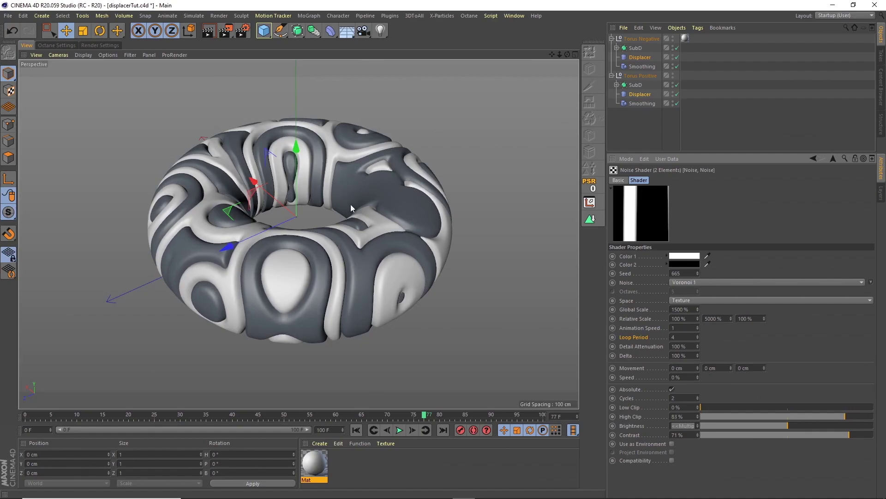
left_click(451, 208)
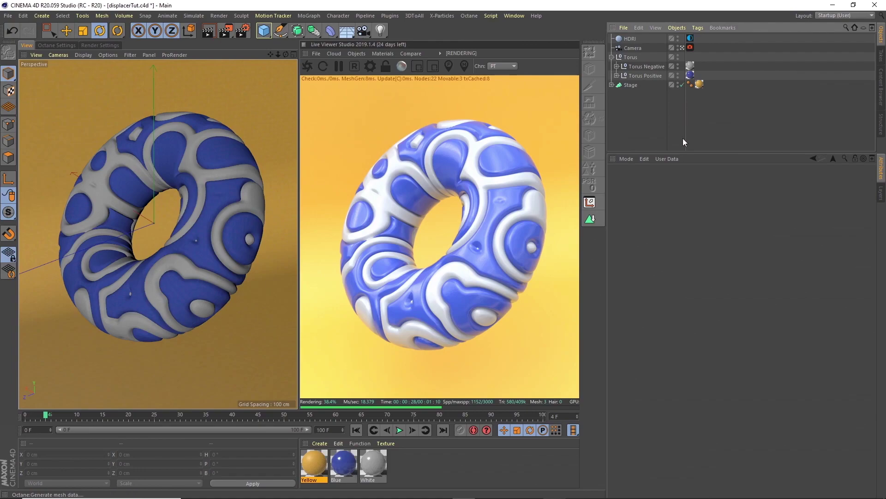
left_click(630, 85)
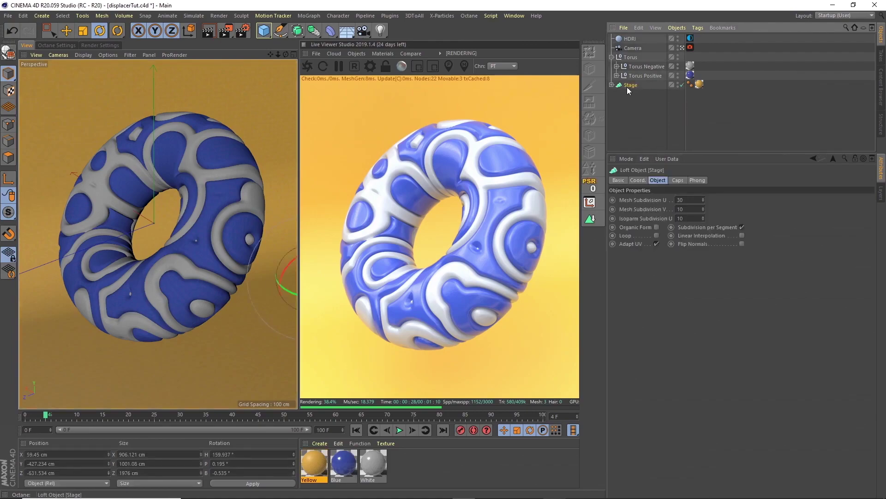
left_click(293, 55)
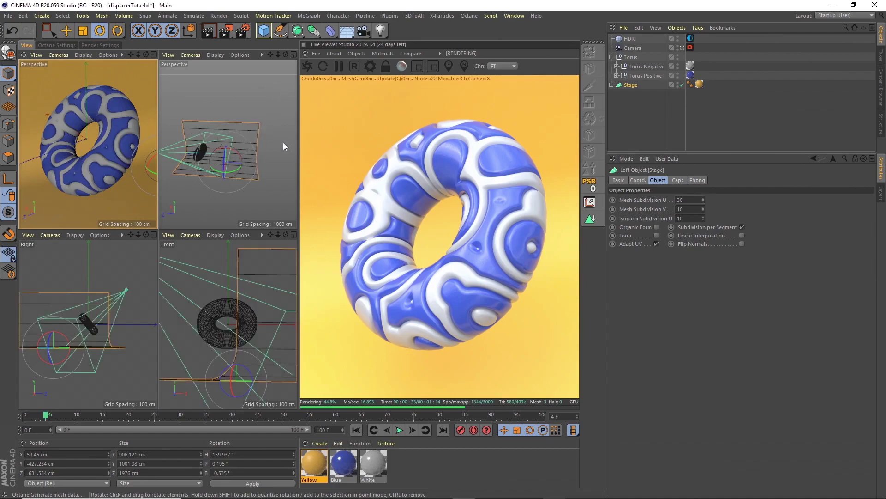
middle_click(158, 70)
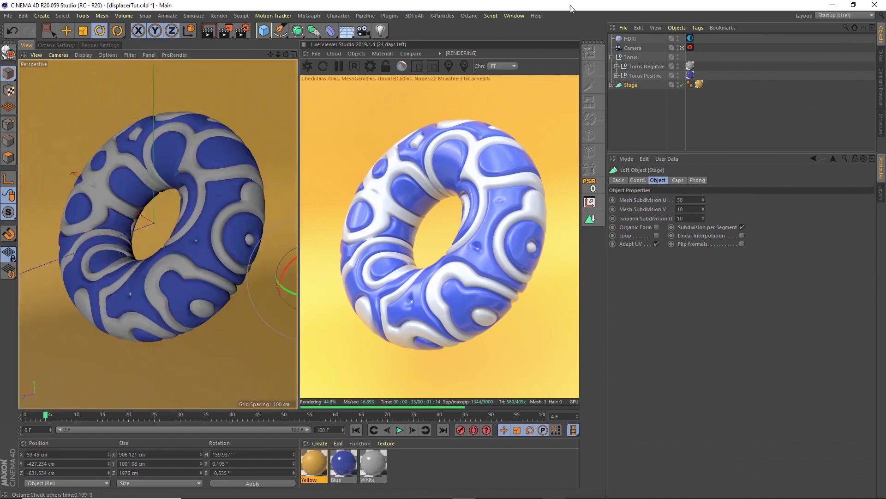
left_click(642, 39)
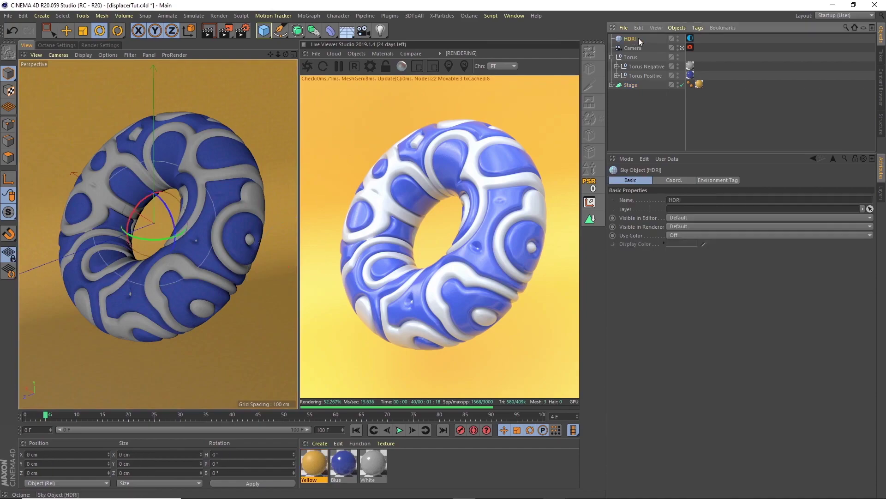
left_click(691, 38)
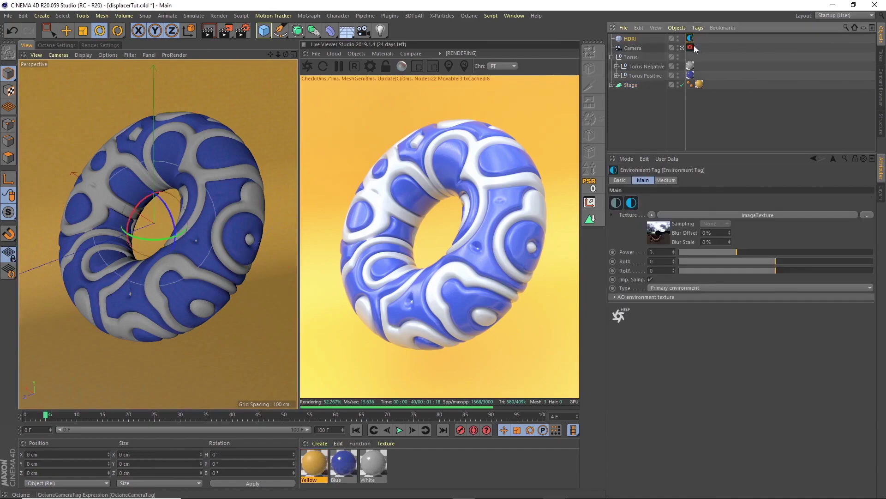
left_click(639, 48)
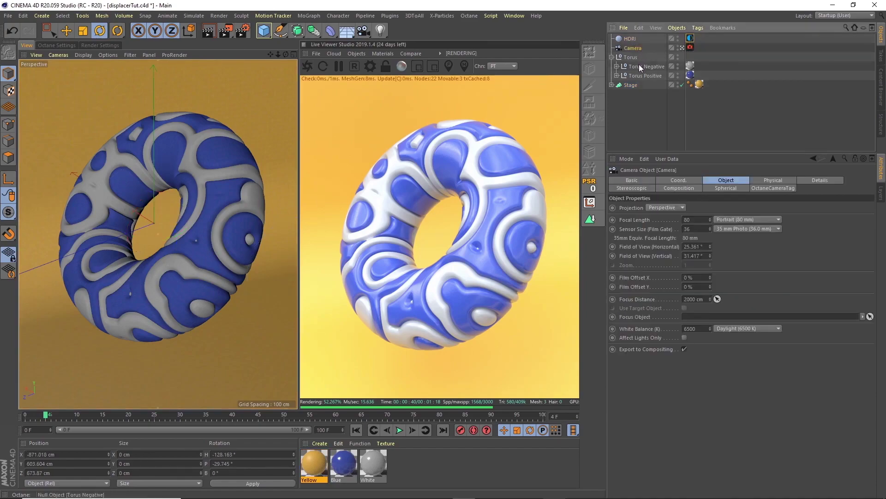